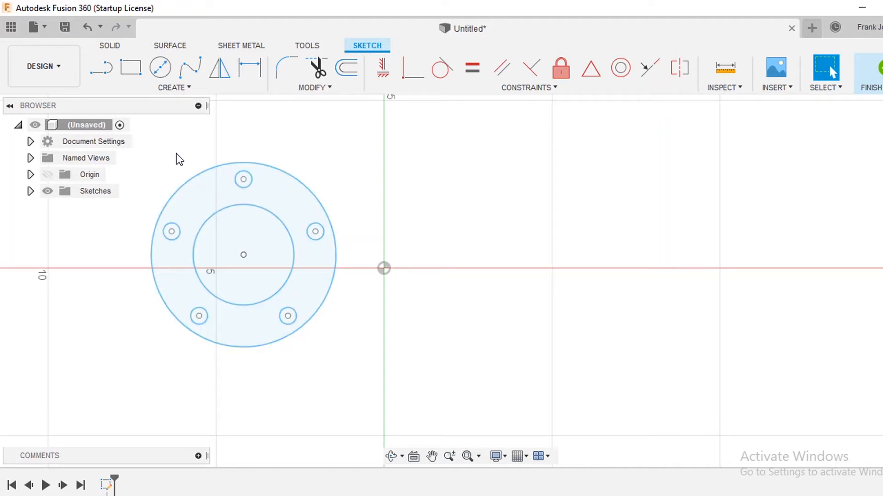
# Draw a 4.5 in diameter circle near the horizontal axis, on the opposite side of the origin from the existing flange sketch
pyautogui.click(159, 71)
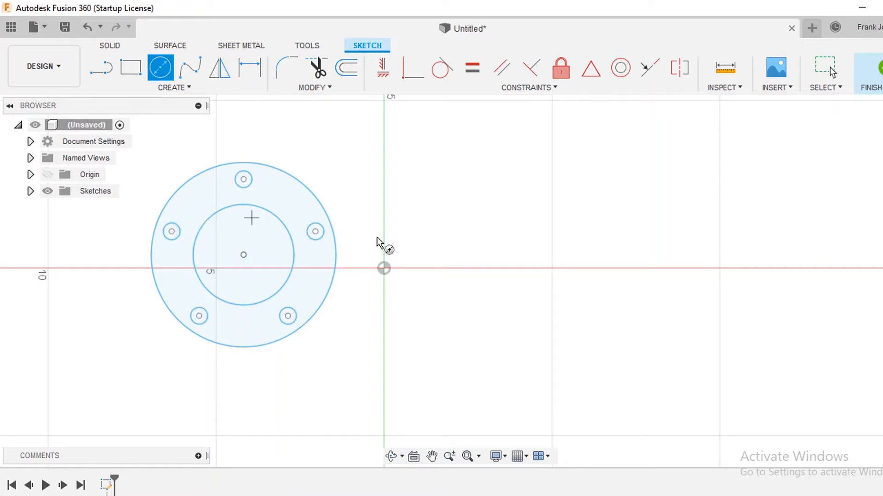
pyautogui.click(565, 273)
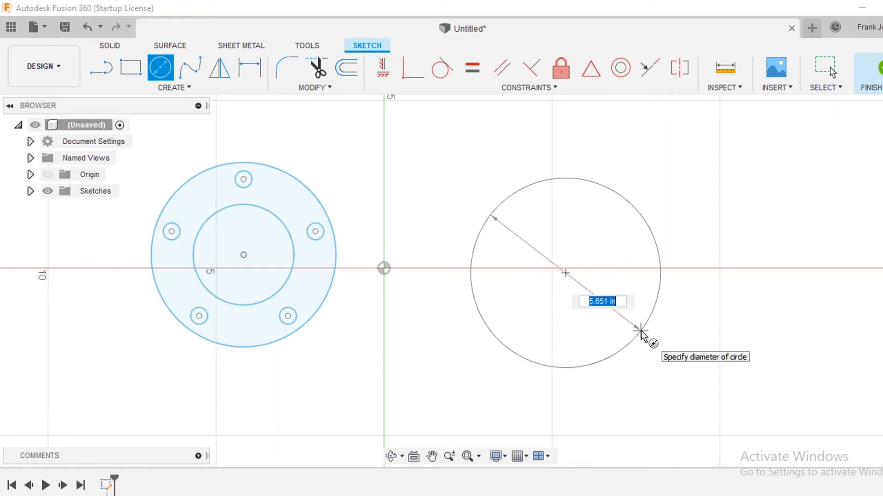
pyautogui.write('4.5')
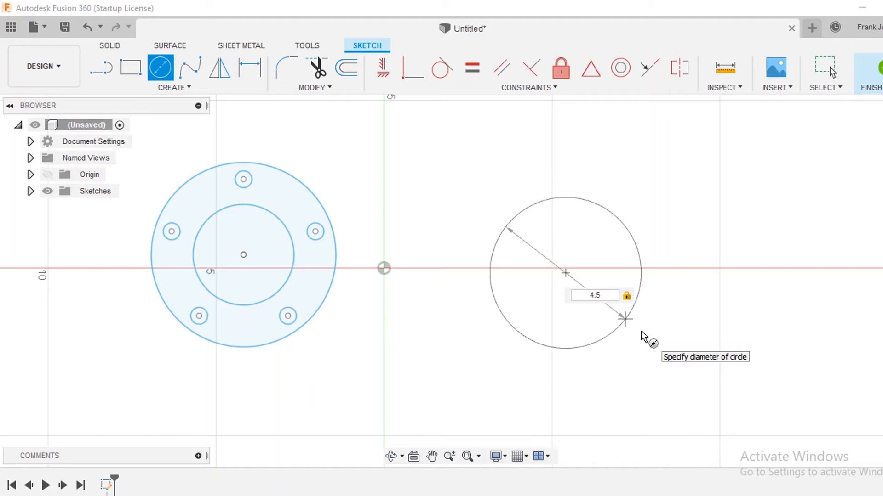
pyautogui.press('Return')
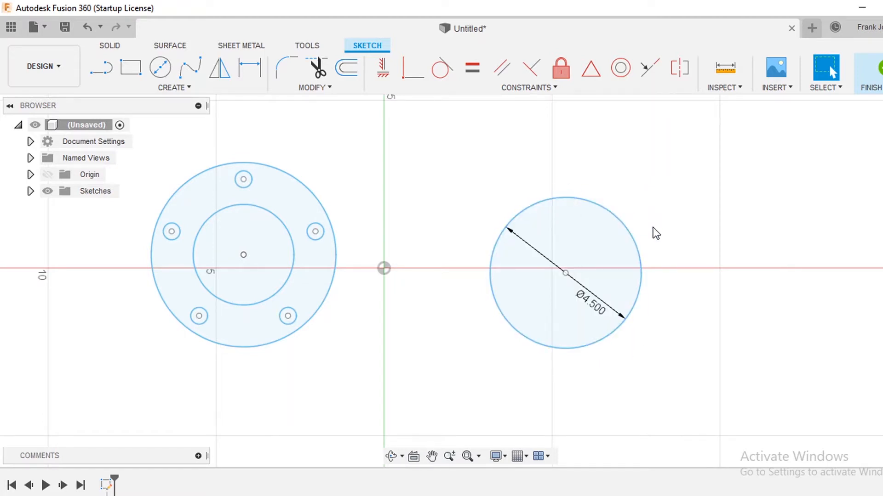
# Start a 0.5 in diameter circle centred on the uppermost point of the 4.5 in circle
pyautogui.press('c')
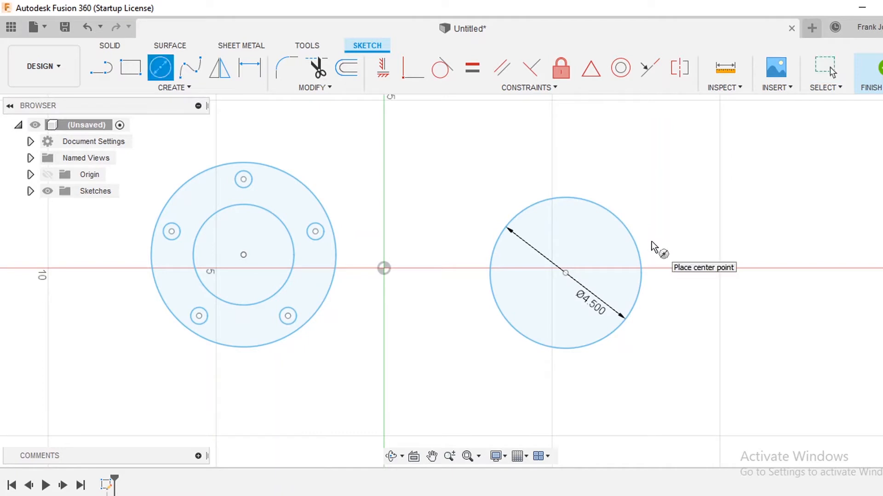
pyautogui.click(565, 197)
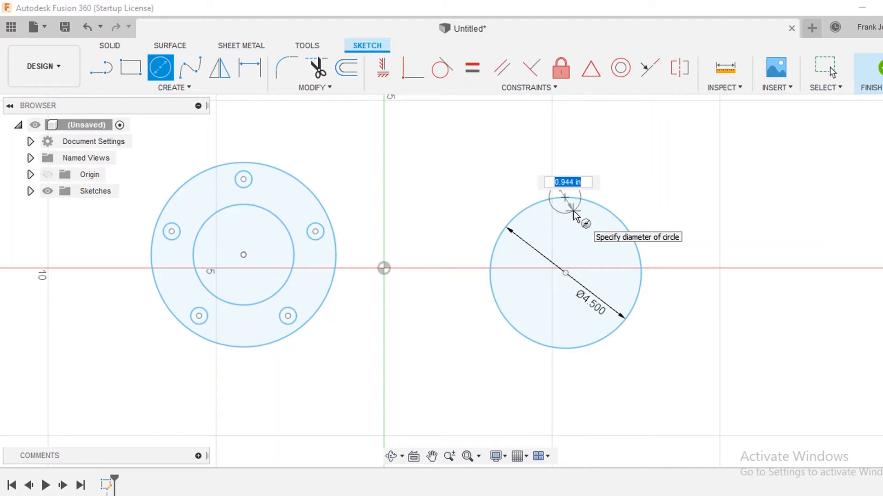
pyautogui.write('.5')
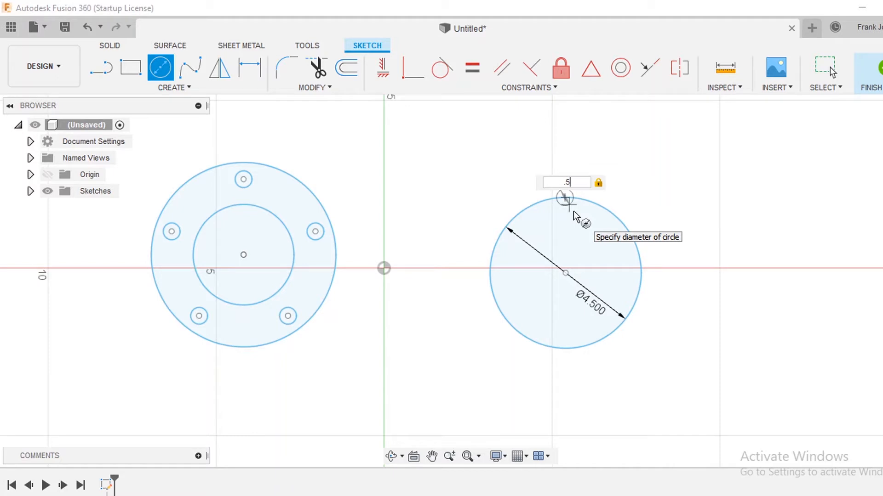
# Try 1/2, 30mm and 5/16 as alternative diameters for the small circle
pyautogui.press('BackSpace')
pyautogui.press('BackSpace')
pyautogui.write('1/2')
pyautogui.press('BackSpace')
pyautogui.press('BackSpace')
pyautogui.press('BackSpace')
pyautogui.write('30mm')
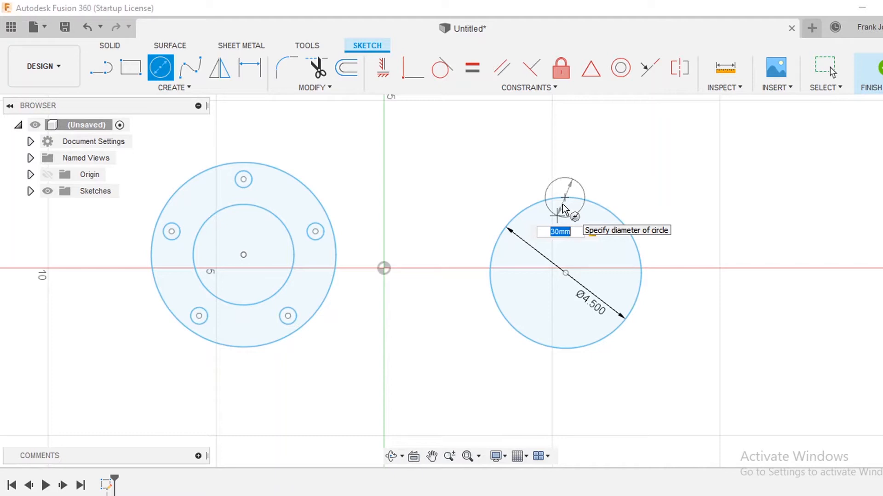
pyautogui.press('BackSpace')
pyautogui.write('5')
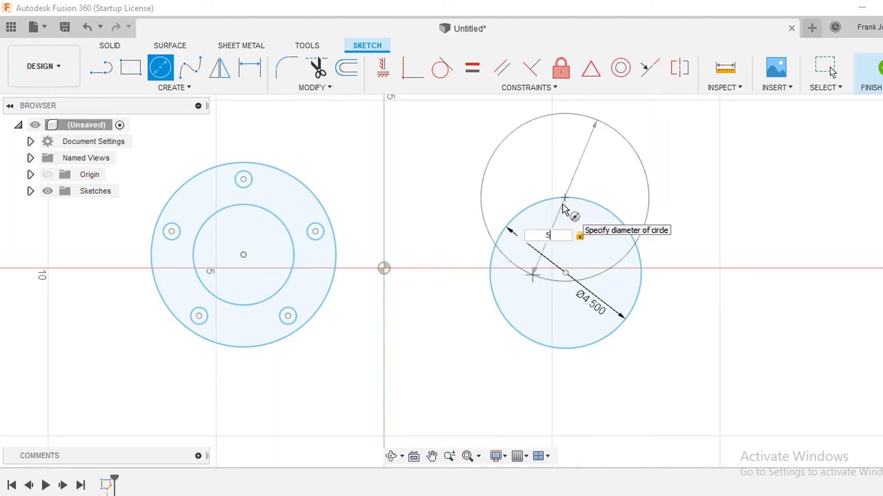
pyautogui.write('/16')
pyautogui.press('Return')
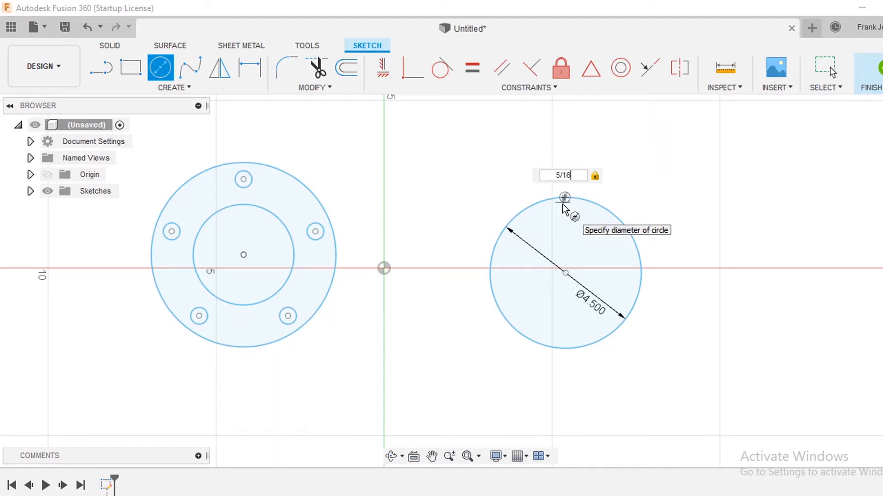
pyautogui.press('BackSpace')
pyautogui.press('BackSpace')
pyautogui.press('BackSpace')
pyautogui.press('BackSpace')
# Set the small circle's diameter to 0.5 in and finish drawing it
pyautogui.write('.5')
pyautogui.press('Return')
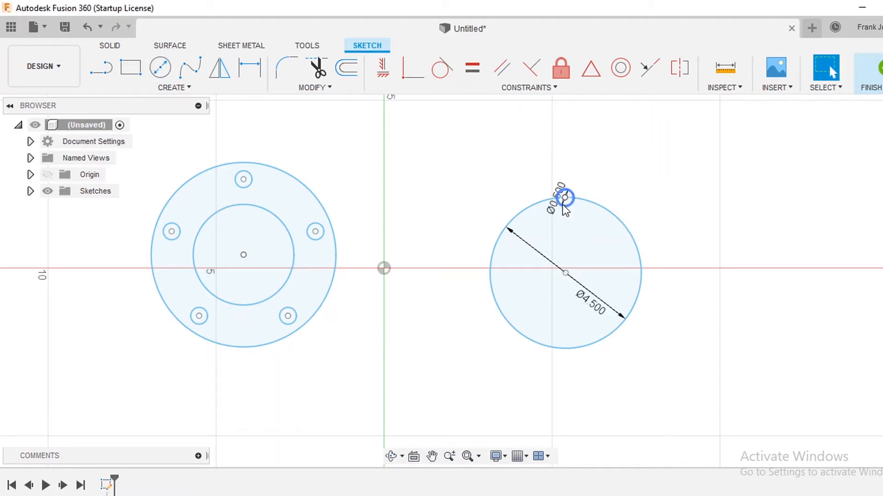
pyautogui.press('Escape')
# Create a full circular pattern of the 0.5 in circle around the 4.5 in circle's centre with a quantity of 5
pyautogui.scroll(5, 574, 189)
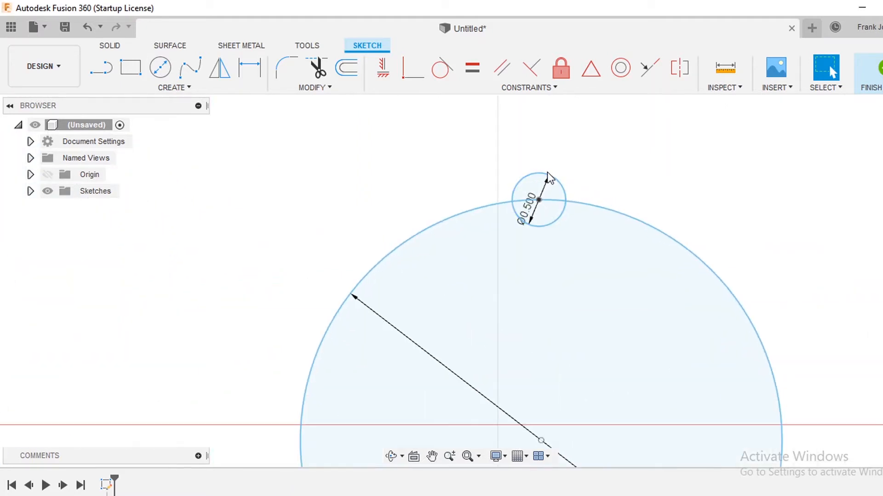
pyautogui.scroll(-3, 548, 175)
pyautogui.click(636, 437)
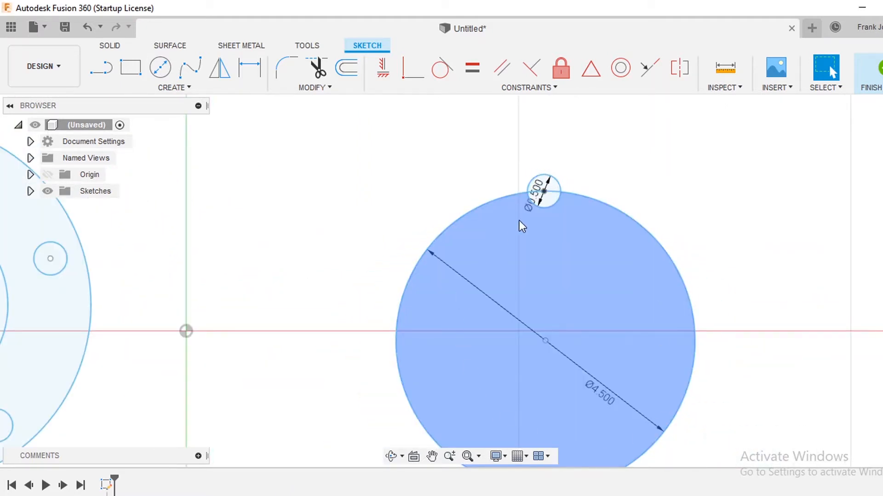
pyautogui.click(546, 182)
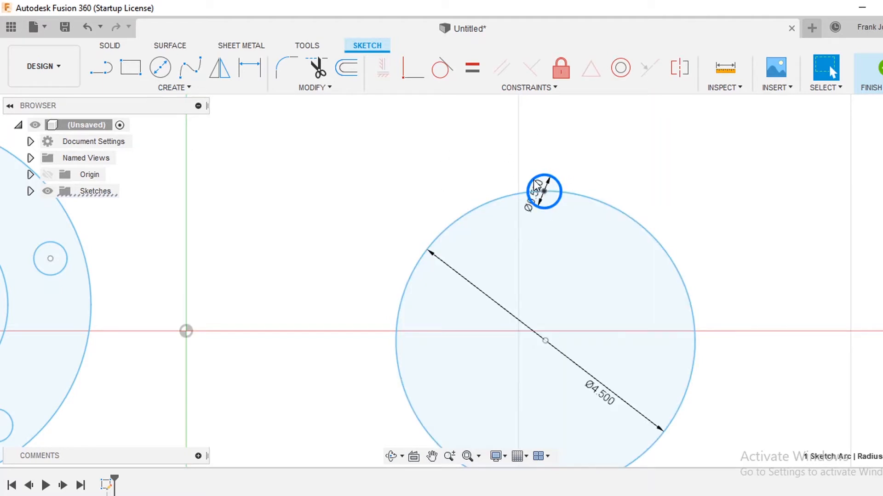
pyautogui.click(181, 85)
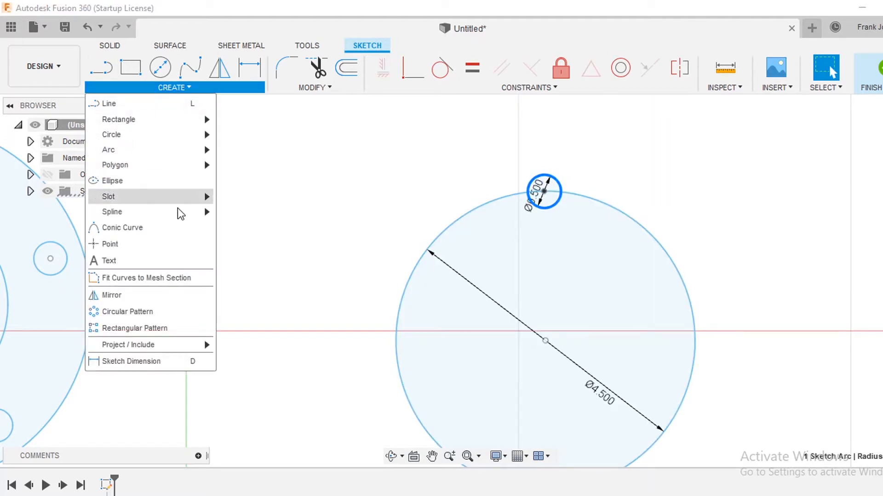
pyautogui.click(148, 310)
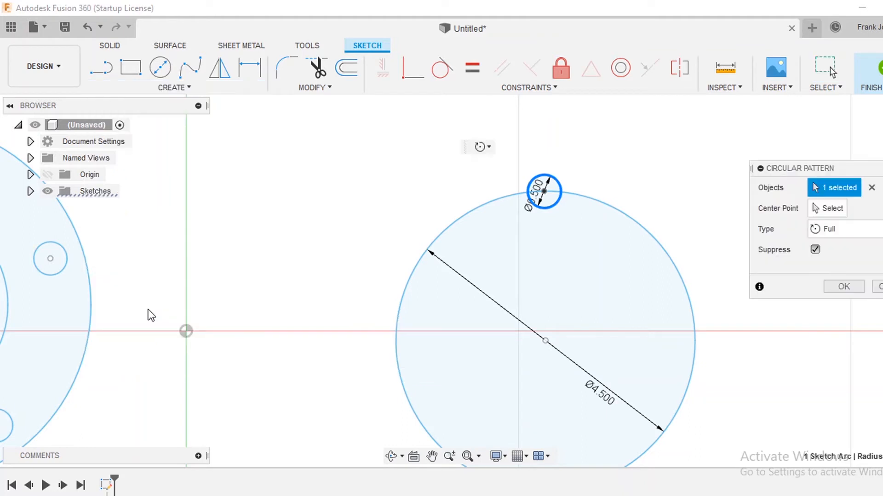
pyautogui.scroll(-3, 303, 329)
pyautogui.scroll(-2, 303, 330)
pyautogui.scroll(1, 470, 465)
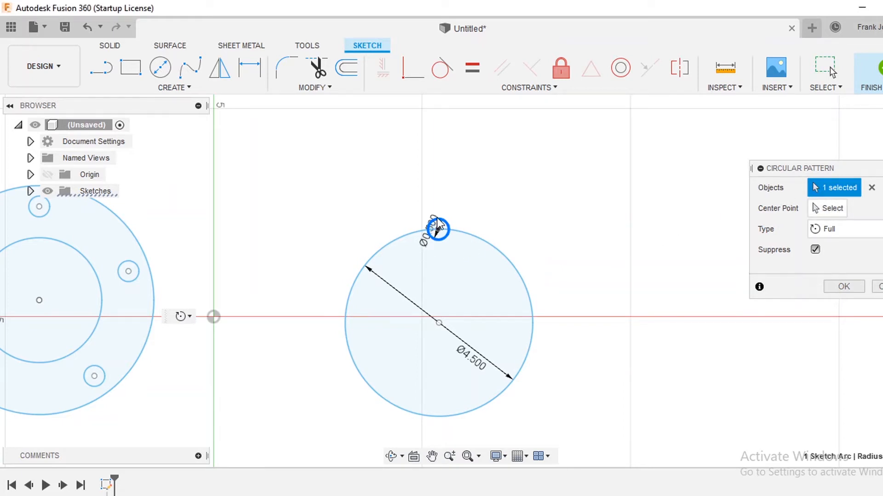
pyautogui.click(442, 227)
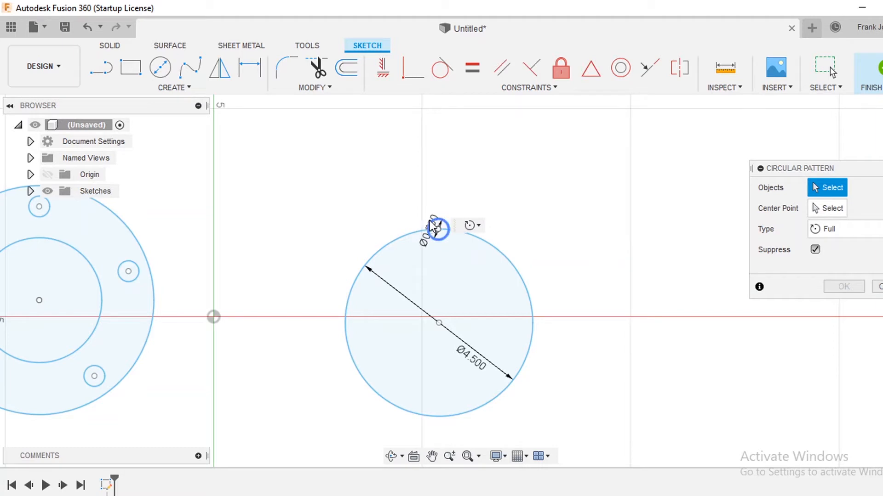
pyautogui.click(438, 228)
pyautogui.click(833, 213)
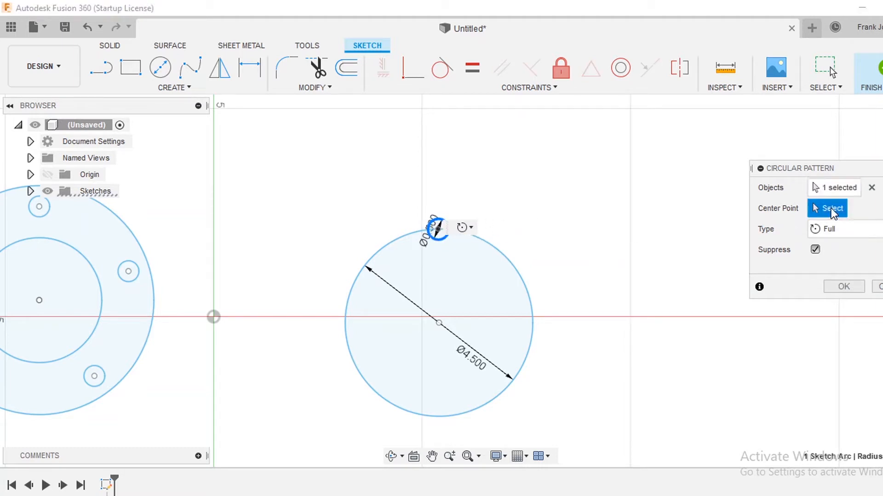
pyautogui.click(439, 324)
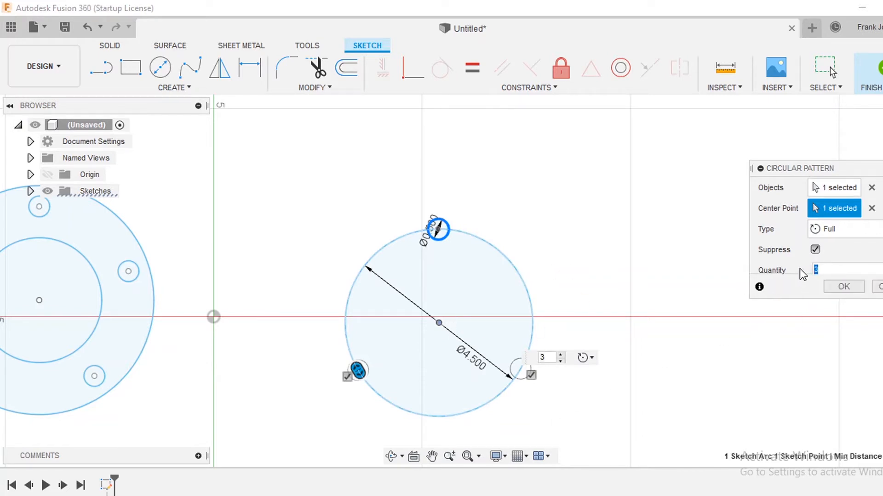
pyautogui.scroll(-1, 799, 269)
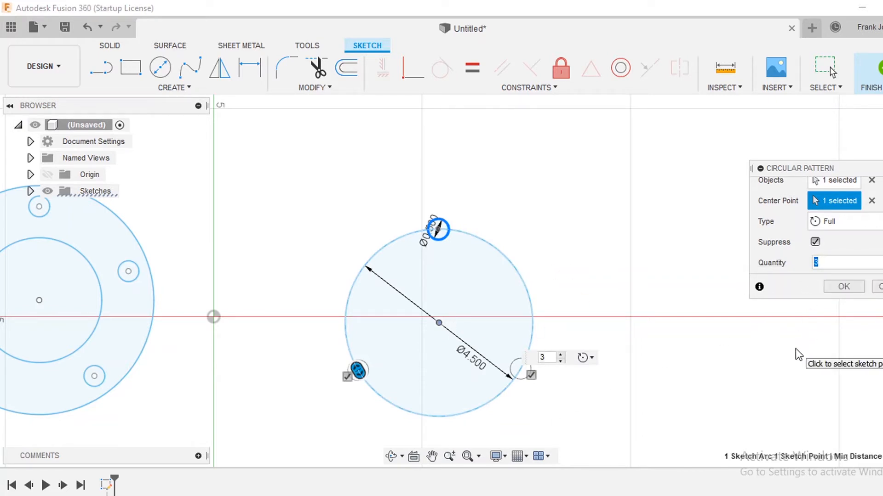
pyautogui.write('5')
pyautogui.press('Return')
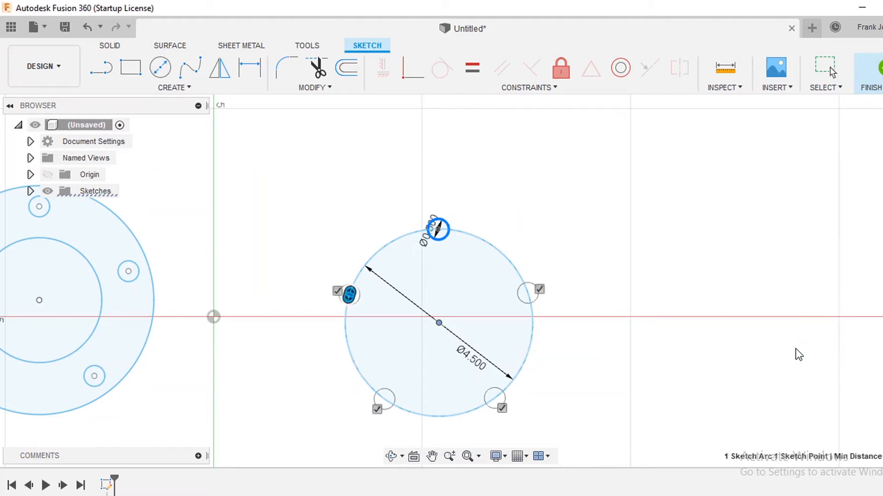
pyautogui.click(633, 318)
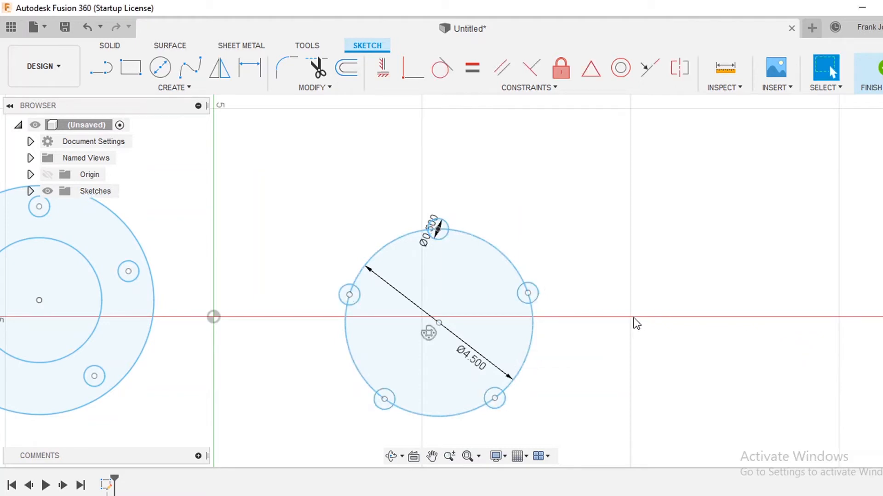
# Draw a 3 in diameter circle concentric with the 4.5 in circle as the central bore
pyautogui.scroll(3, 434, 304)
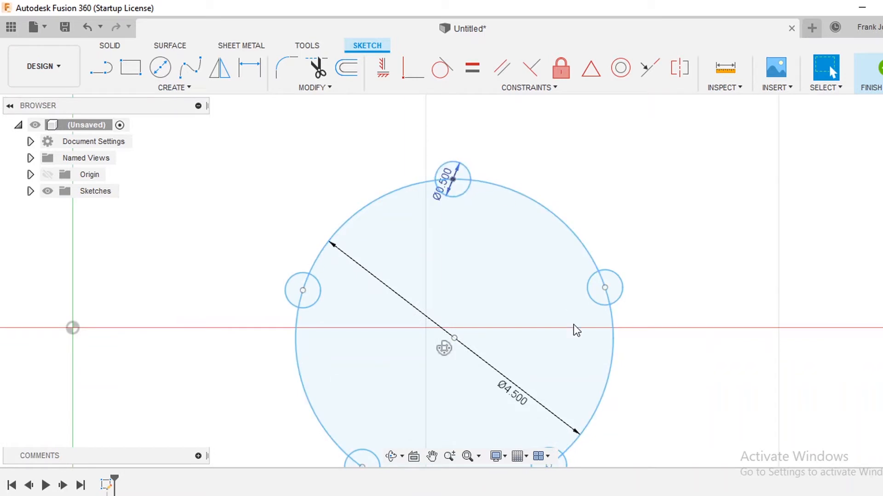
pyautogui.scroll(-3, 573, 324)
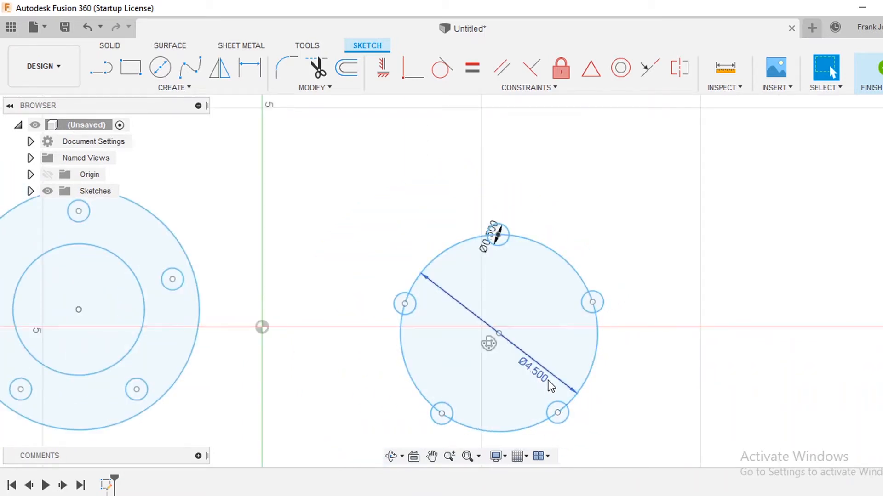
pyautogui.scroll(-2, 549, 384)
pyautogui.scroll(-1, 605, 412)
pyautogui.scroll(3, 605, 413)
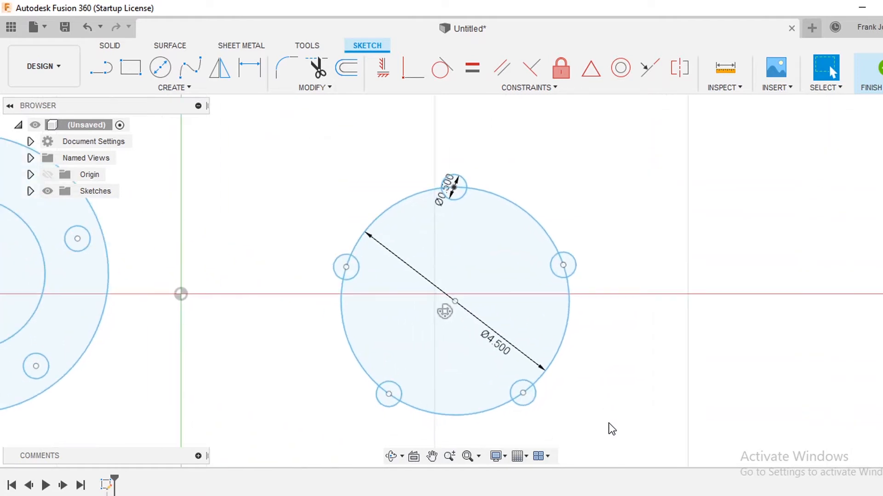
pyautogui.scroll(-2, 605, 413)
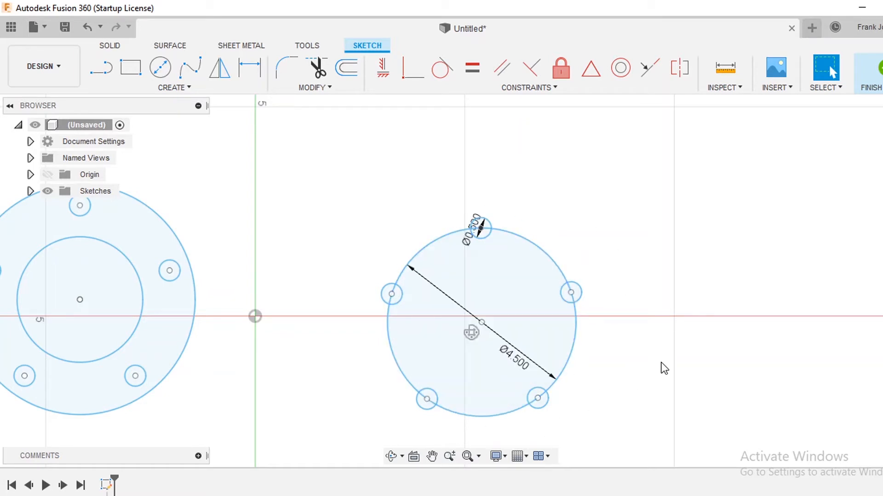
pyautogui.press('c')
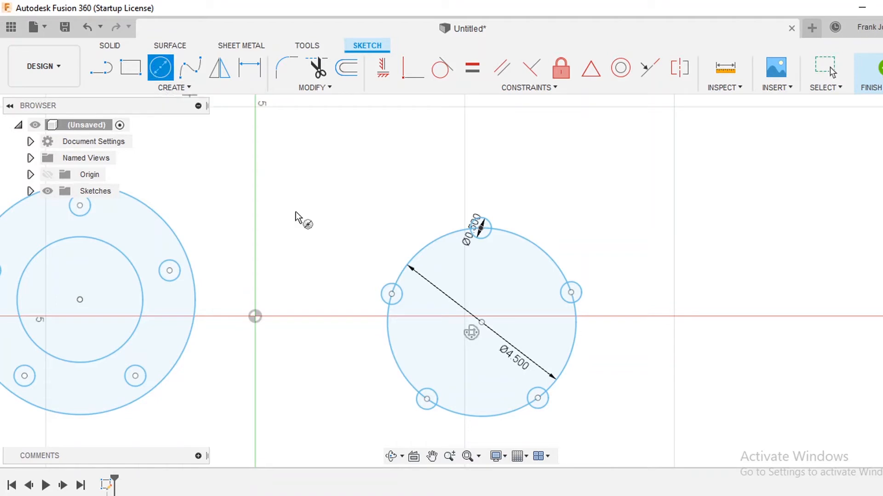
pyautogui.click(481, 322)
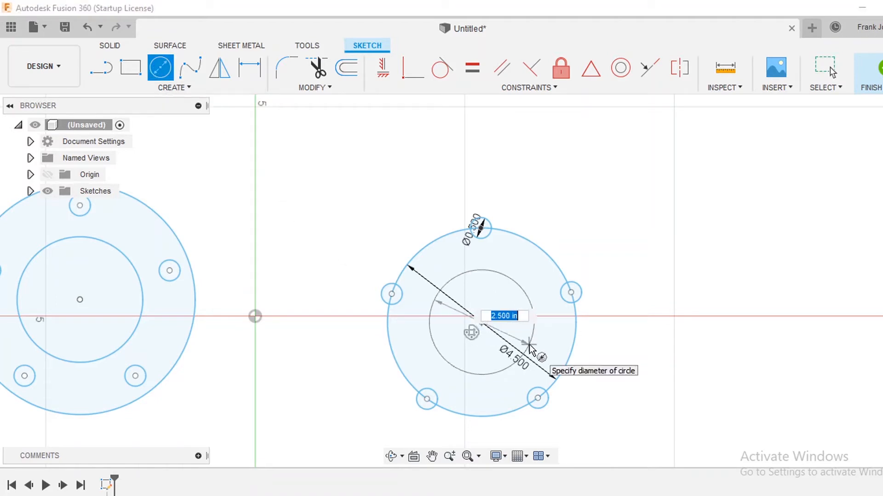
pyautogui.write('3')
pyautogui.press('Return')
pyautogui.press('Escape')
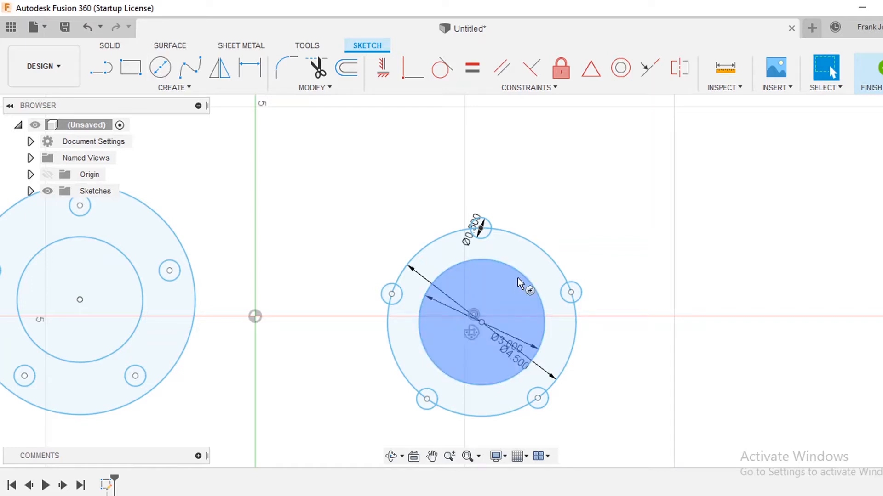
# Draw a 5.5 in diameter circle from the same centre point as the flange's outer edge
pyautogui.press('c')
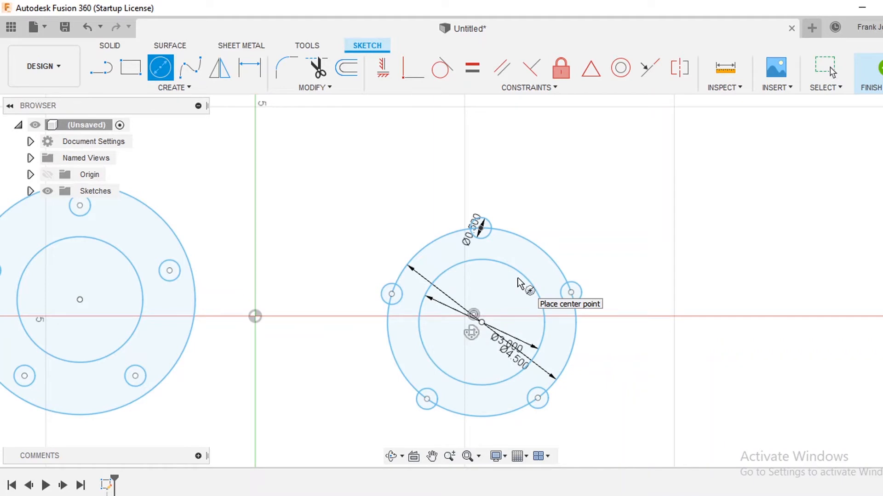
pyautogui.click(481, 322)
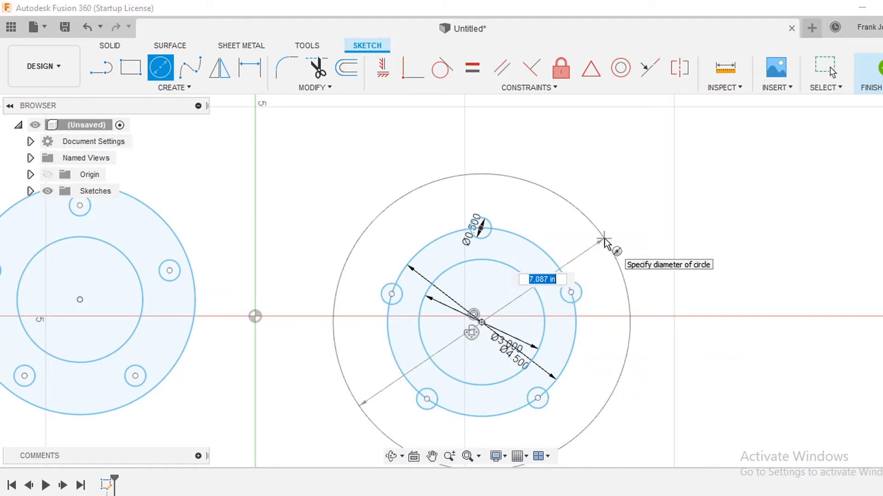
pyautogui.write('5.')
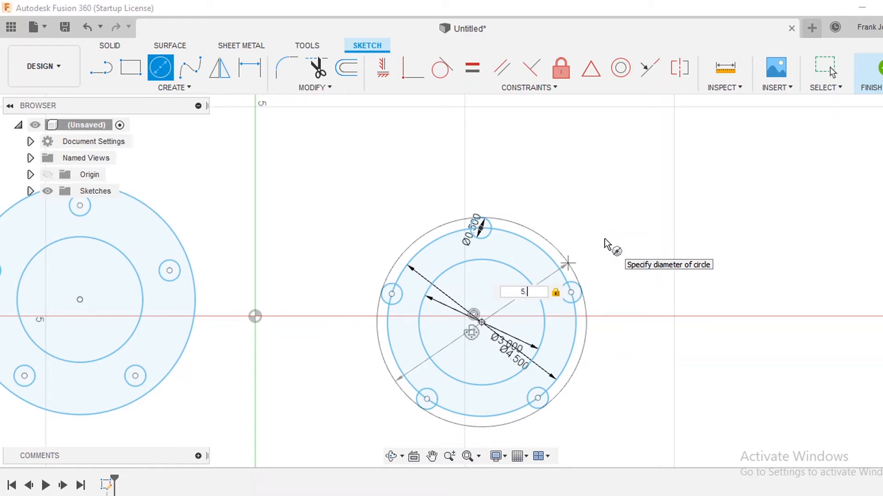
pyautogui.write('5')
pyautogui.press('Return')
pyautogui.press('Escape')
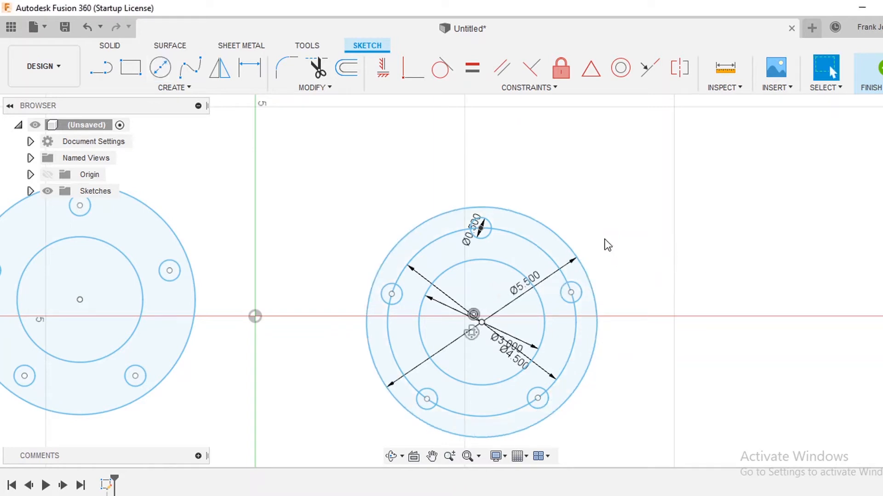
# Delete the 4.5 in bolt circle from the dimensioned flange, keeping its five 0.5 in holes
pyautogui.click(545, 253)
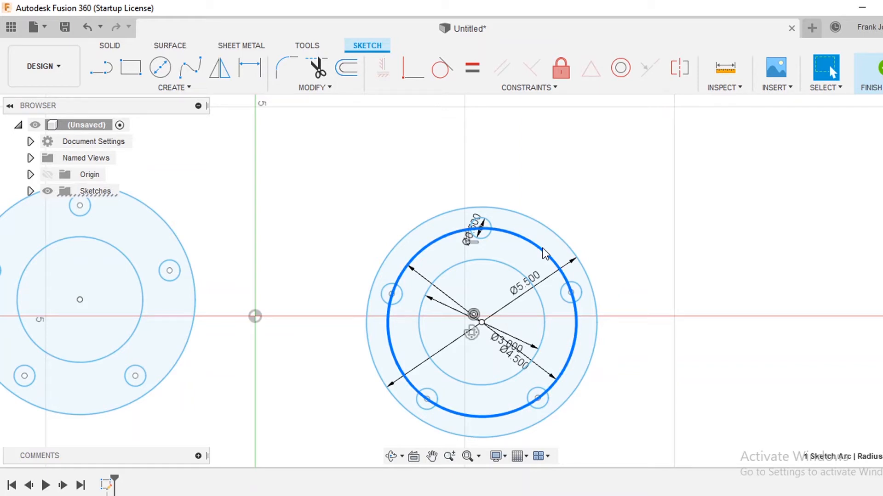
pyautogui.press('Delete')
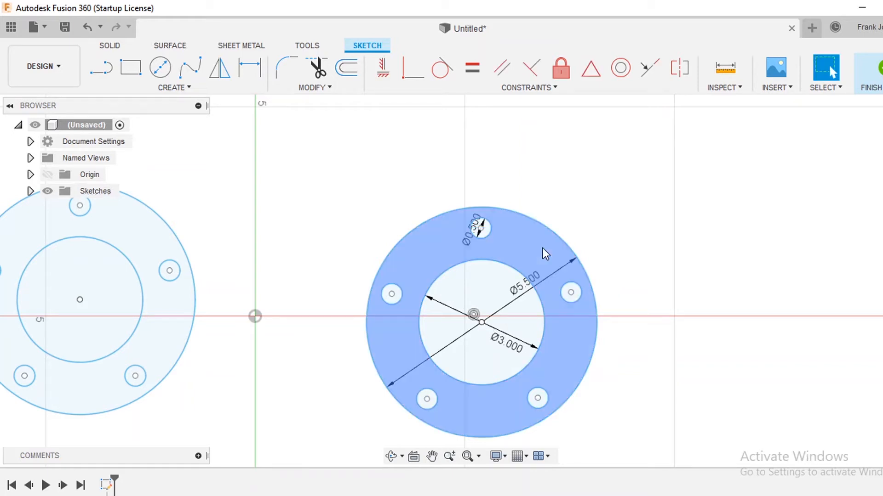
pyautogui.scroll(-3, 542, 247)
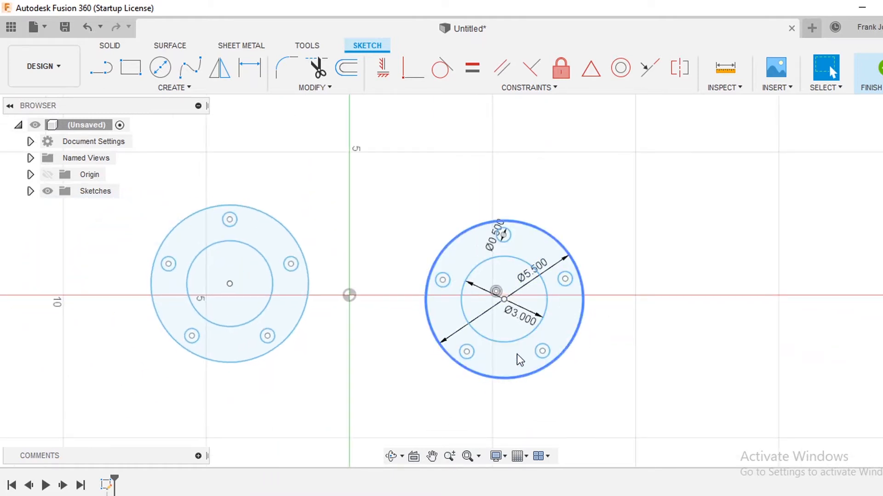
pyautogui.click(468, 260)
# Delete both flange drawings, including their dimensions, to clear the sketch
pyautogui.scroll(-2, 671, 338)
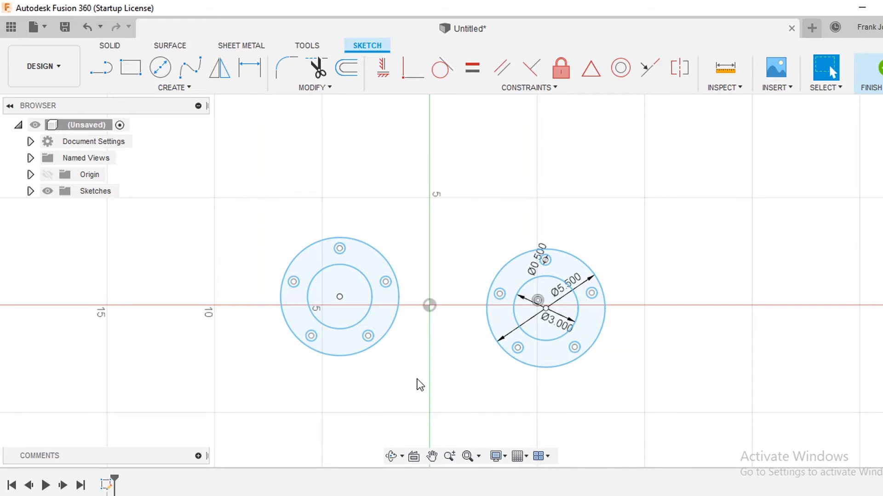
pyautogui.moveTo(260, 187); pyautogui.dragTo(673, 408)
pyautogui.press('Delete')
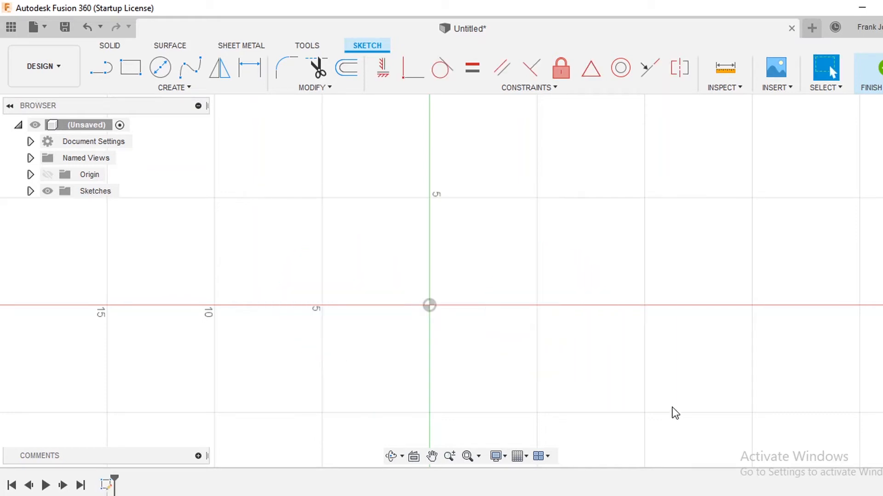
# Draw an 8 in by 8 in square as a two-point rectangle around the sketch origin
pyautogui.click(131, 69)
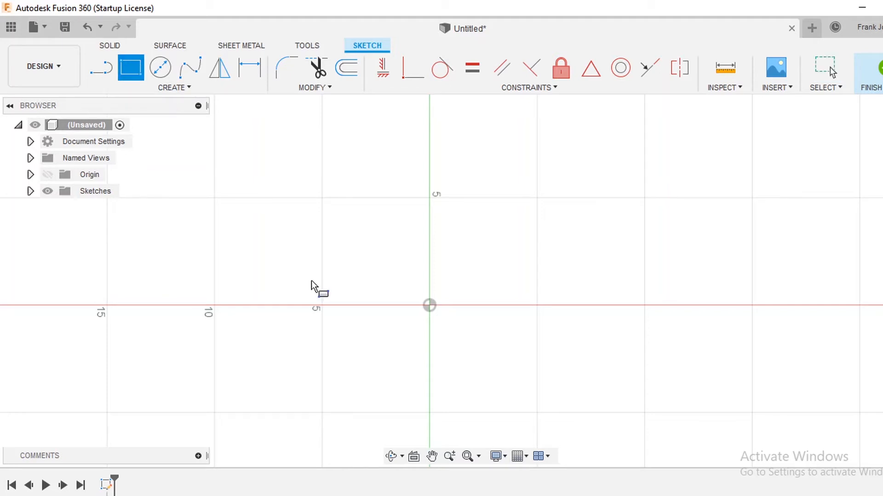
pyautogui.click(309, 184)
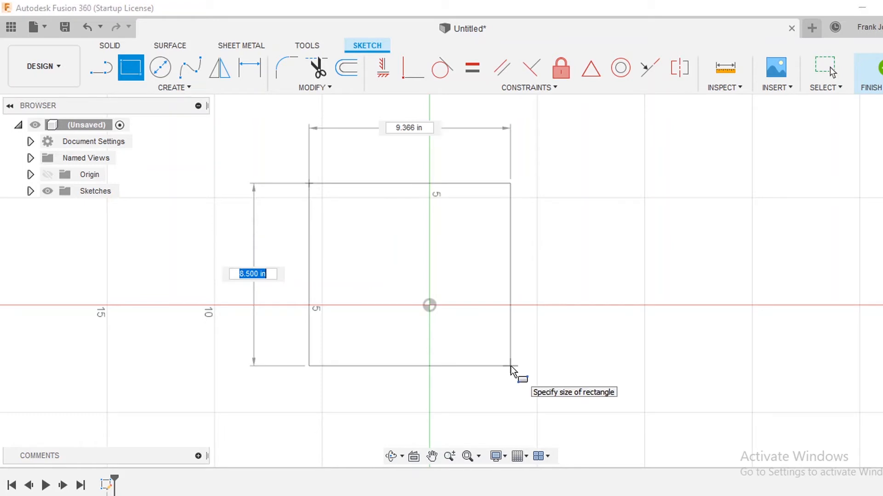
pyautogui.write('8')
pyautogui.press('Tab')
pyautogui.write('8')
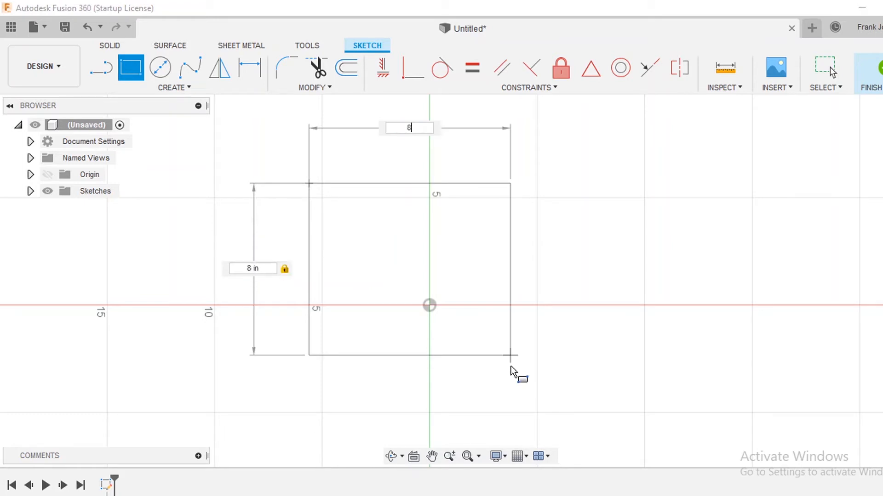
pyautogui.press('Return')
pyautogui.press('Escape')
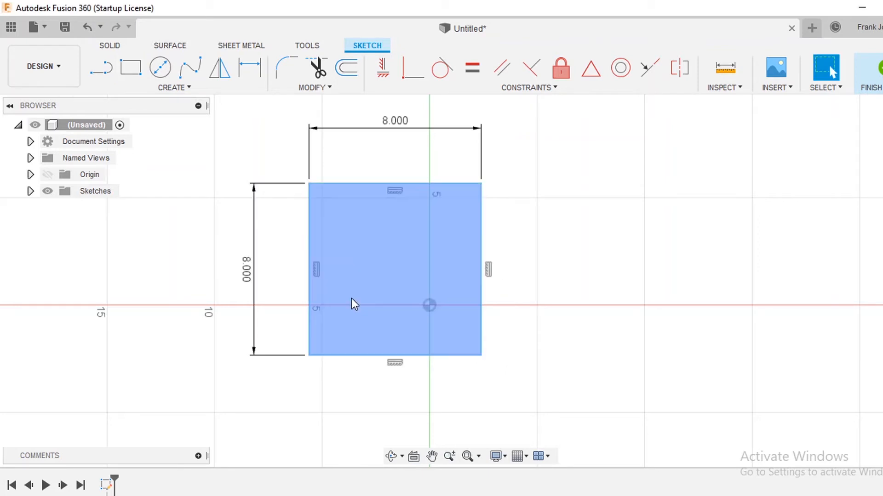
# Draw a 0.5 in diameter circle in the empty area to the right of the square
pyautogui.scroll(2, 352, 300)
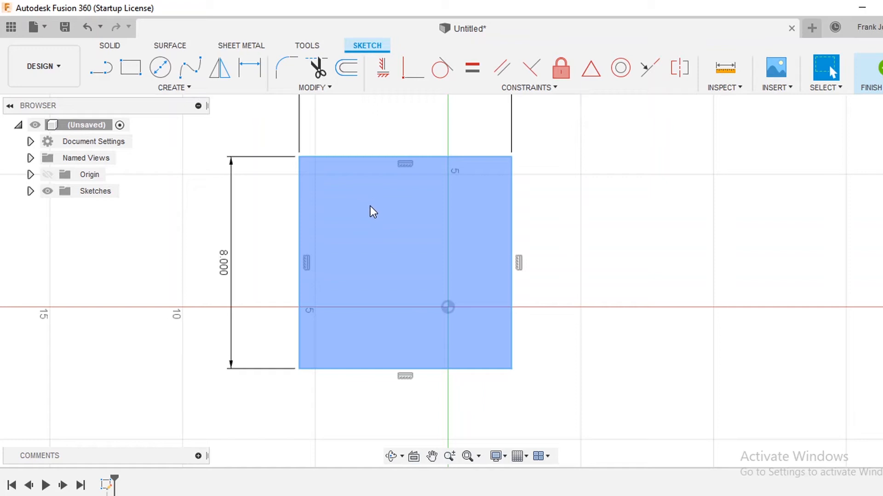
pyautogui.click(161, 69)
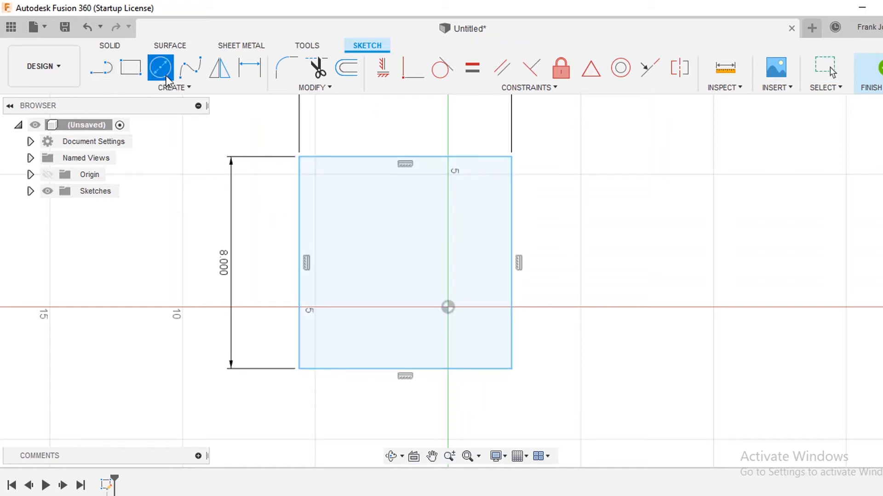
pyautogui.click(644, 198)
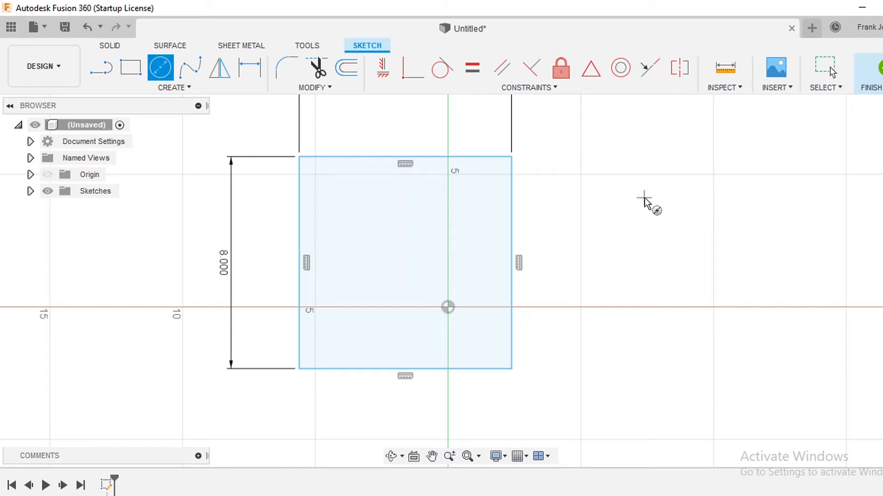
pyautogui.write('0.5')
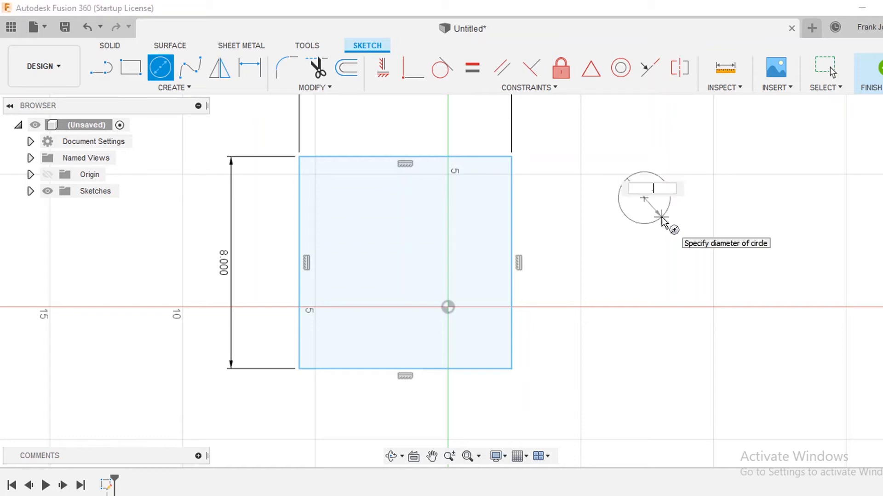
pyautogui.press('Return')
pyautogui.press('Escape')
# Move the 0.5 in circle point to point, from its centre to the square's upper-left corner
pyautogui.scroll(3, 647, 201)
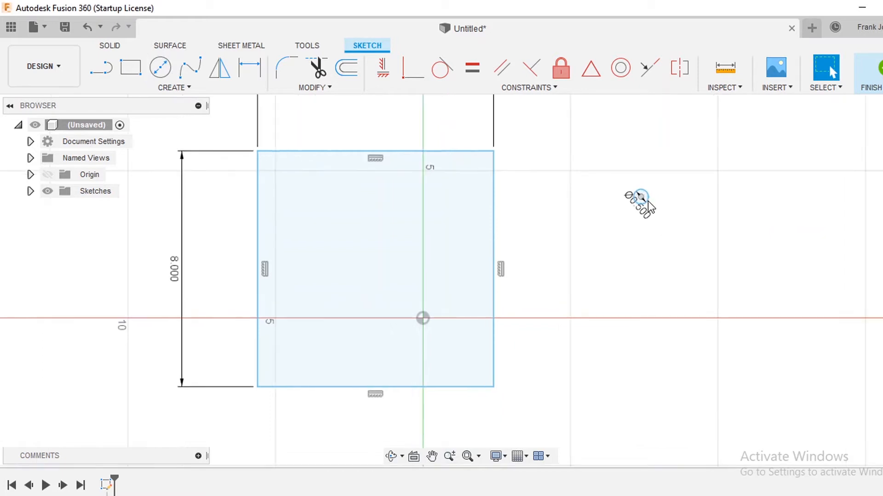
pyautogui.scroll(-1, 619, 191)
pyautogui.scroll(-1, 620, 188)
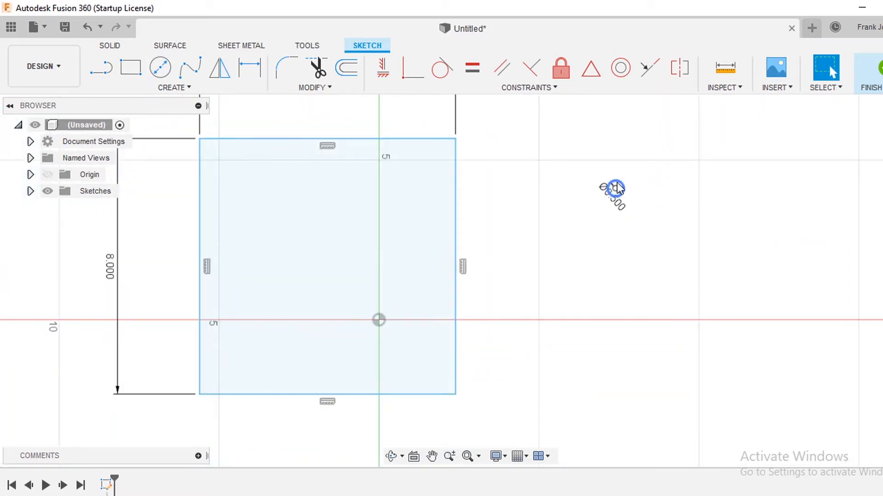
pyautogui.click(616, 187)
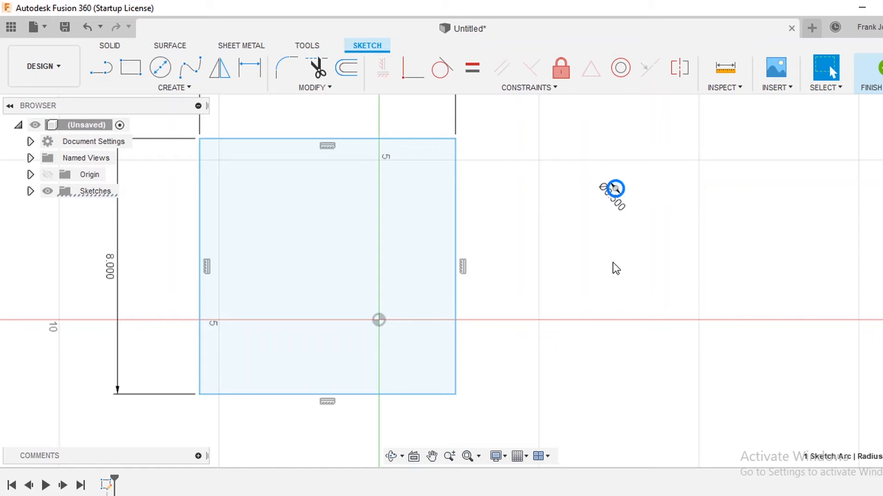
pyautogui.press('m')
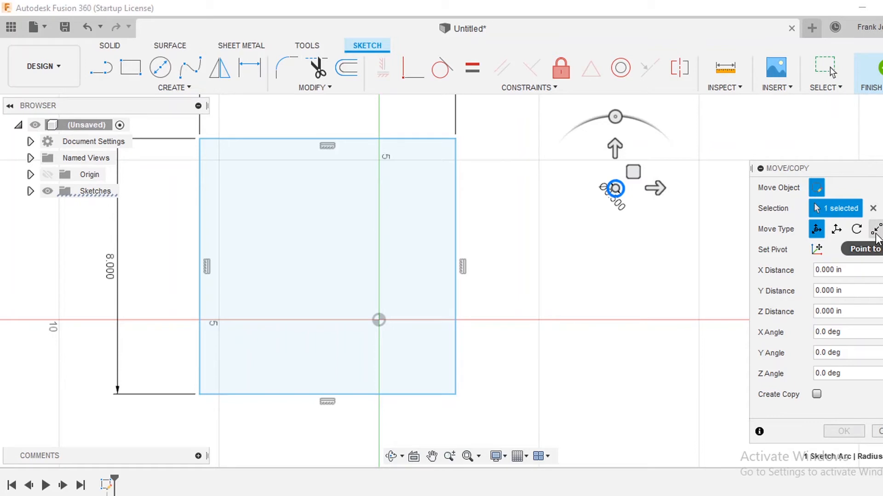
pyautogui.click(875, 230)
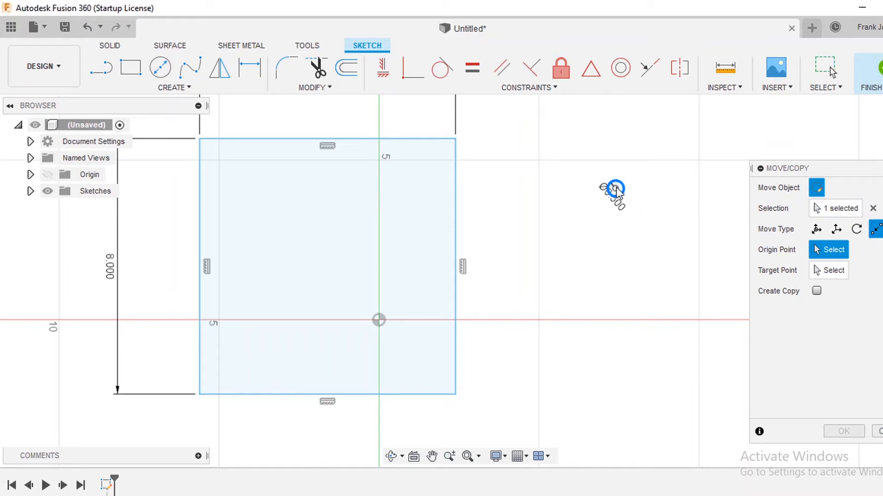
pyautogui.click(616, 187)
pyautogui.click(199, 139)
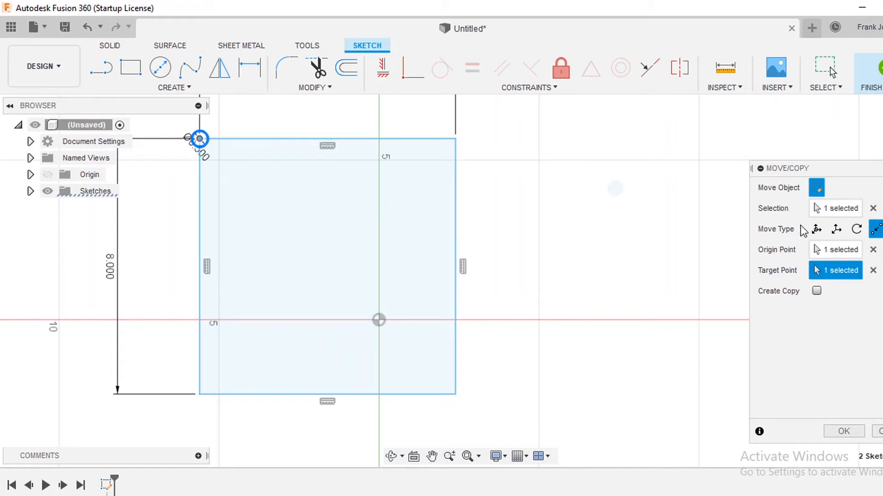
# Offset the circle from the corner into the square with a free move of 1 in in X and -1 in in Y
pyautogui.click(816, 229)
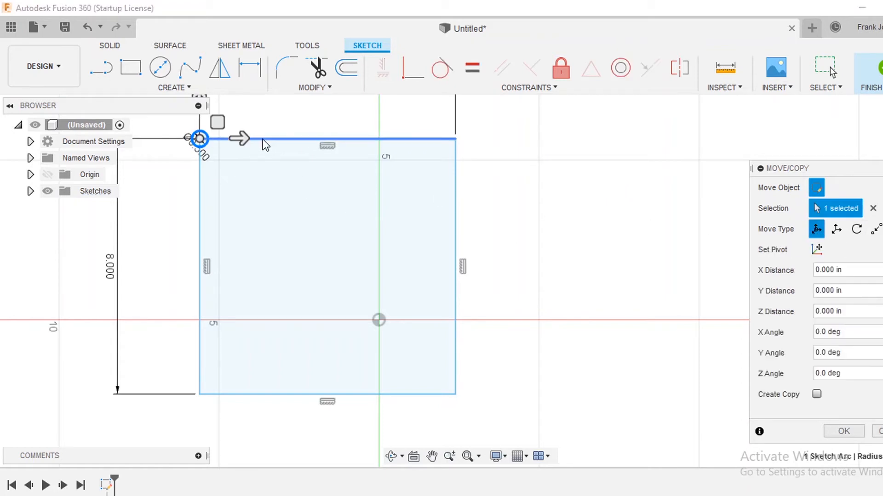
pyautogui.moveTo(239, 138); pyautogui.dragTo(274, 137)
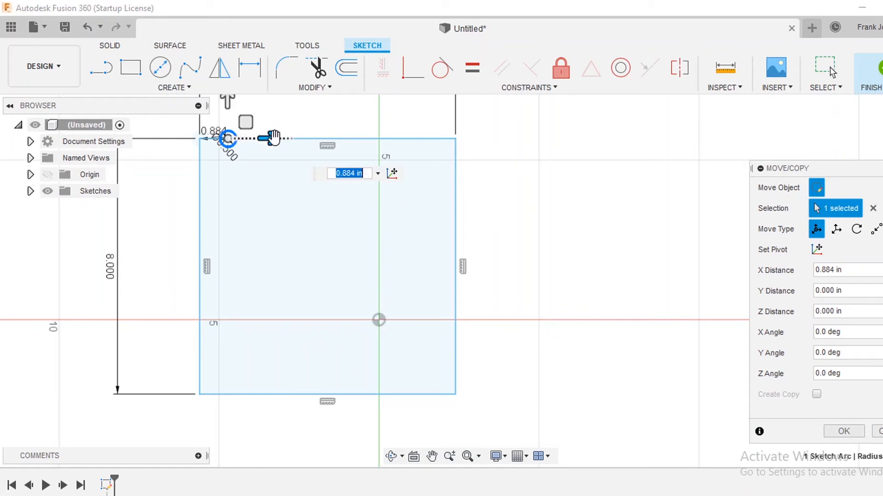
pyautogui.write('1')
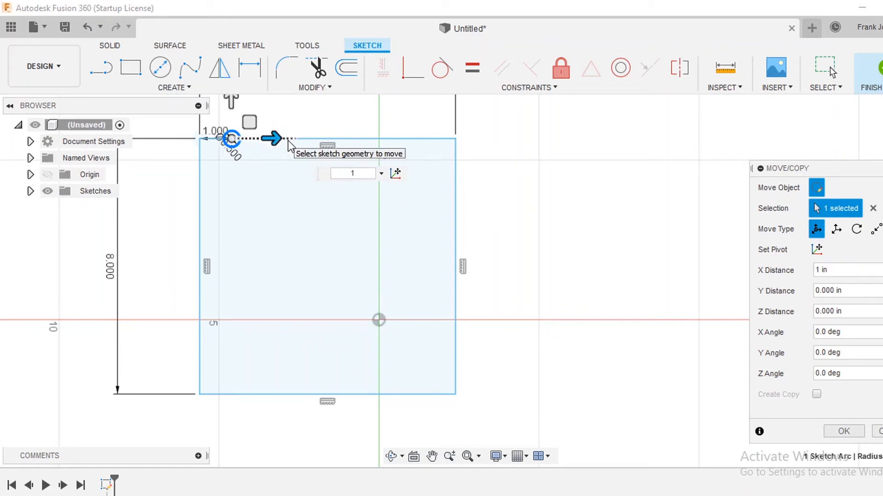
pyautogui.scroll(-3, 288, 140)
pyautogui.moveTo(253, 104); pyautogui.dragTo(253, 116)
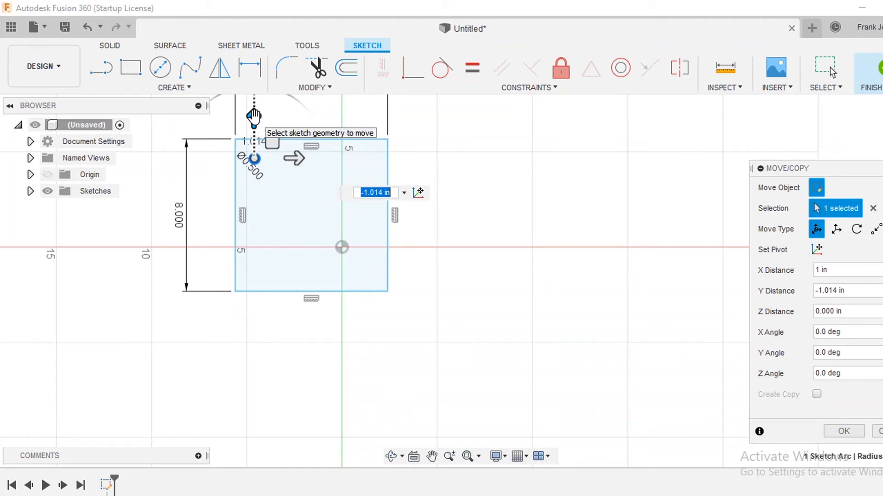
pyautogui.write('-1')
pyautogui.press('Return')
# Start a rectangular sketch pattern with the 0.5 in circle near the square's upper-left corner as the object
pyautogui.scroll(5, 242, 142)
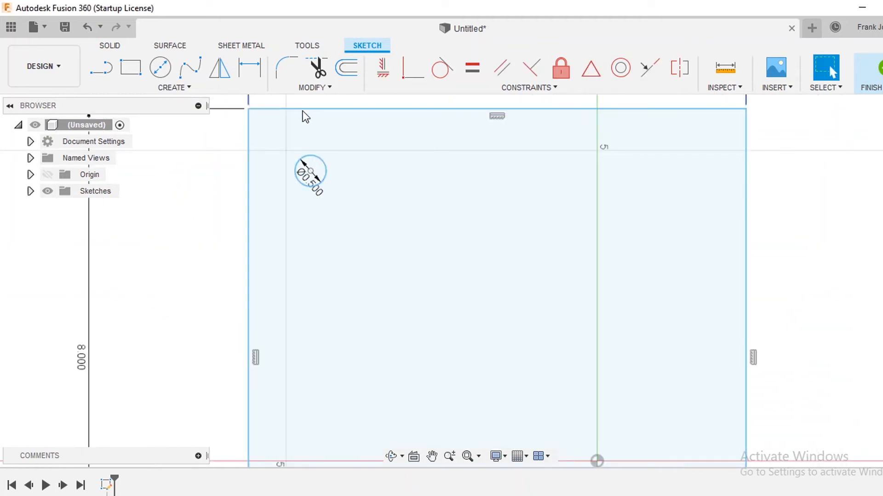
pyautogui.scroll(-5, 308, 174)
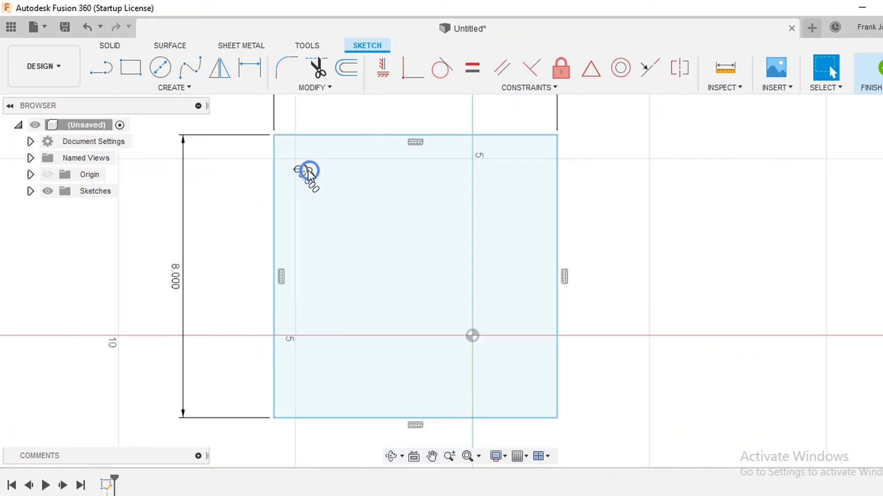
pyautogui.click(179, 88)
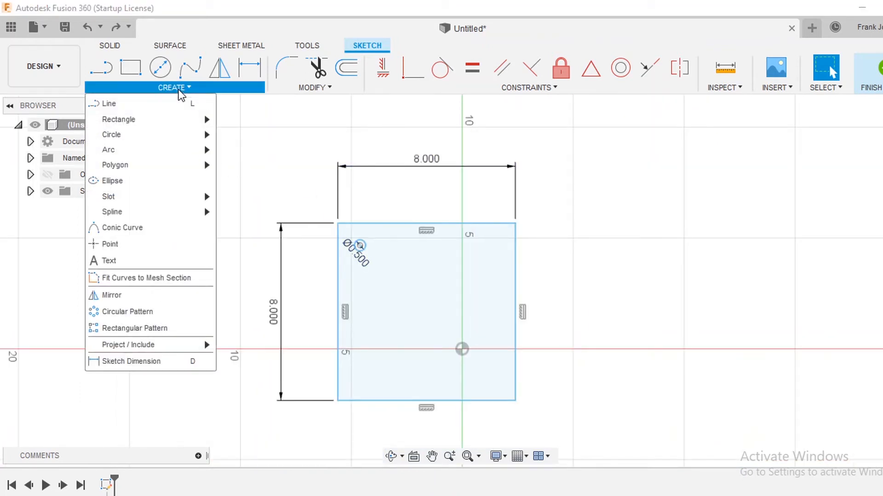
pyautogui.click(144, 327)
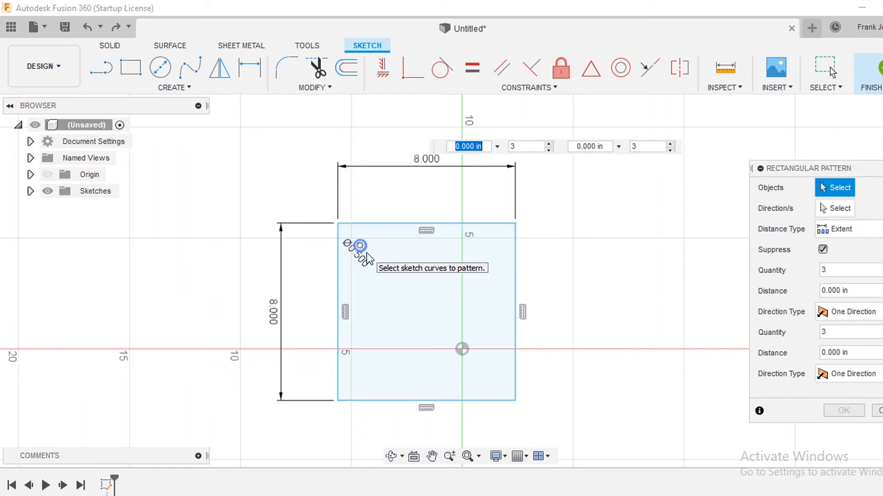
pyautogui.scroll(6, 366, 253)
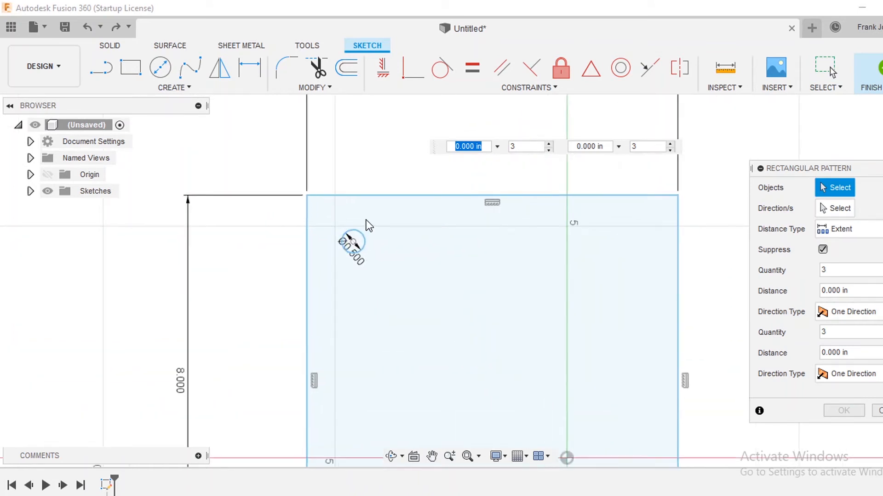
pyautogui.click(352, 246)
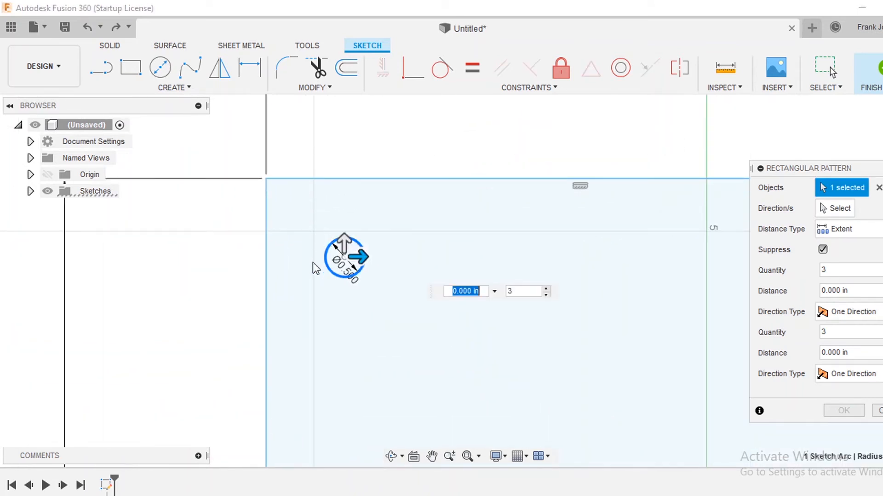
# Extend the pattern horizontally across the square with the Extent distance type and a distance of 6 in
pyautogui.press('Tab')
pyautogui.scroll(-4, 370, 272)
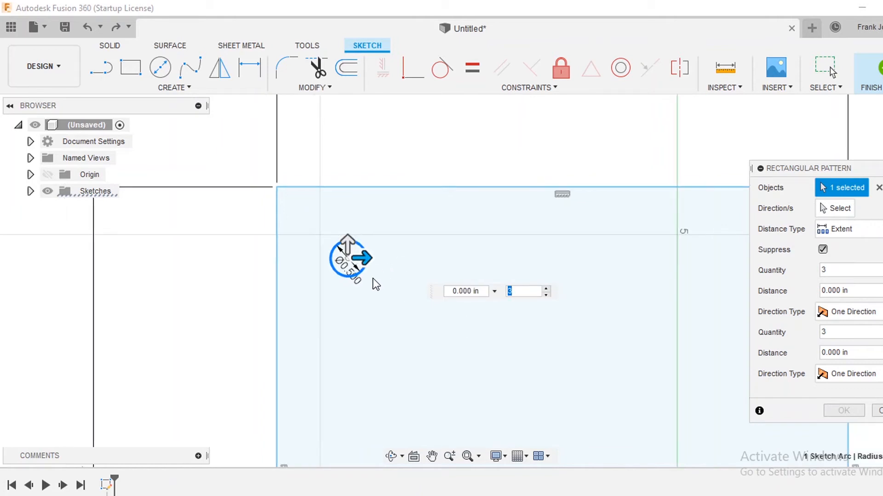
pyautogui.scroll(-4, 373, 281)
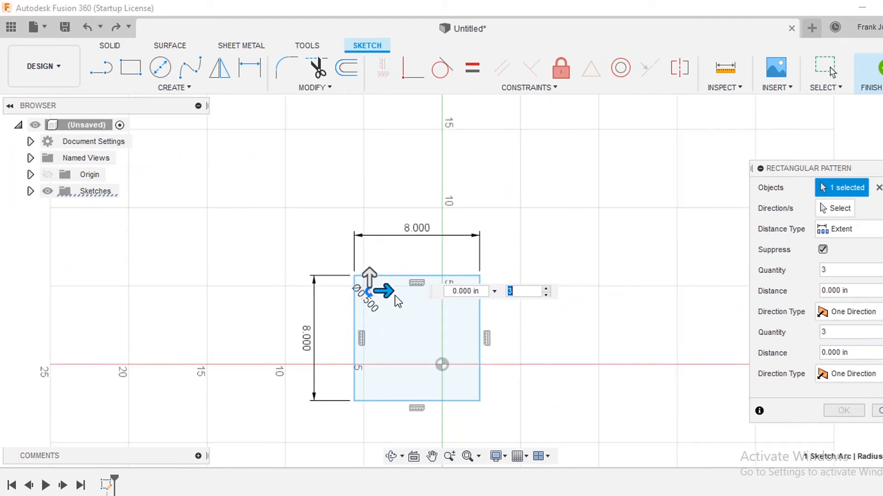
pyautogui.scroll(3, 389, 301)
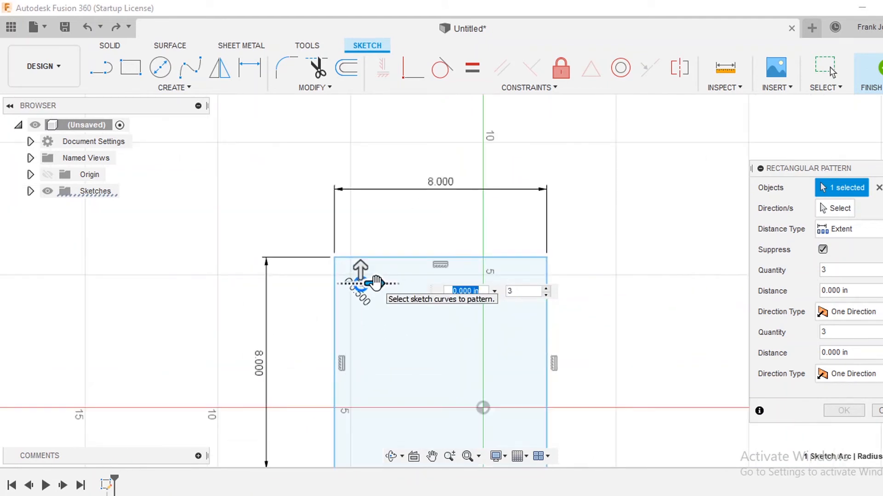
pyautogui.moveTo(376, 284); pyautogui.dragTo(501, 284)
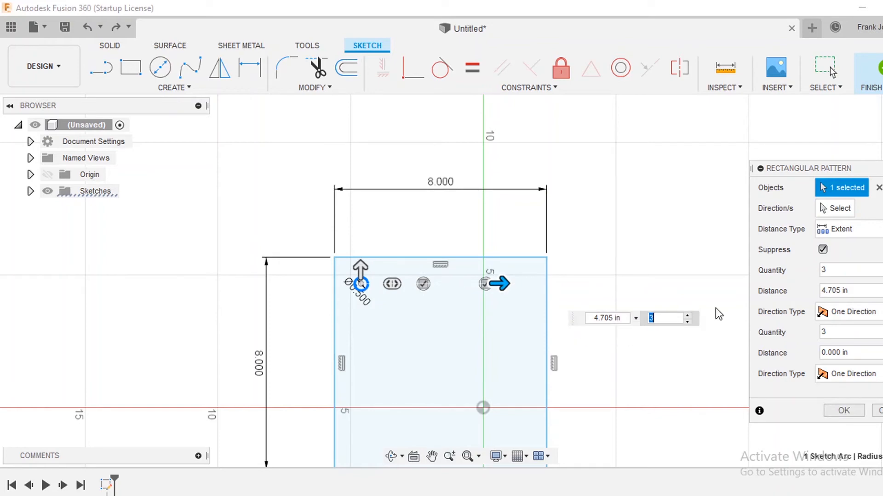
pyautogui.click(846, 230)
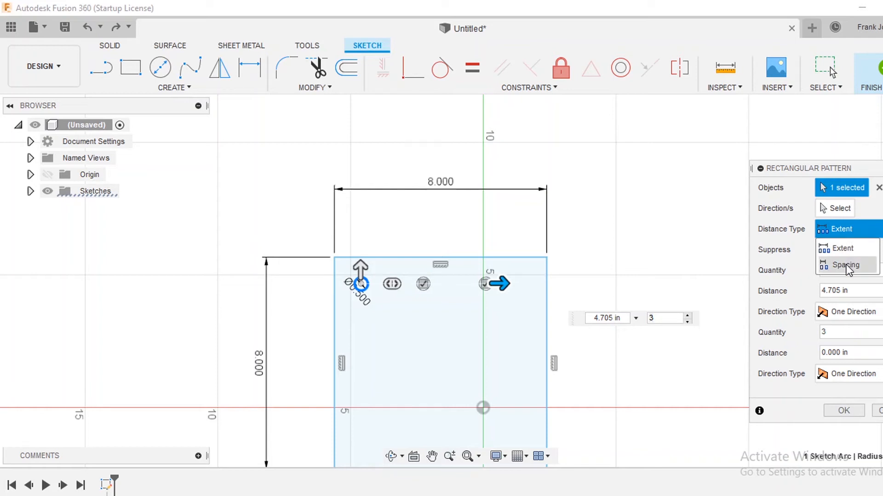
pyautogui.click(844, 233)
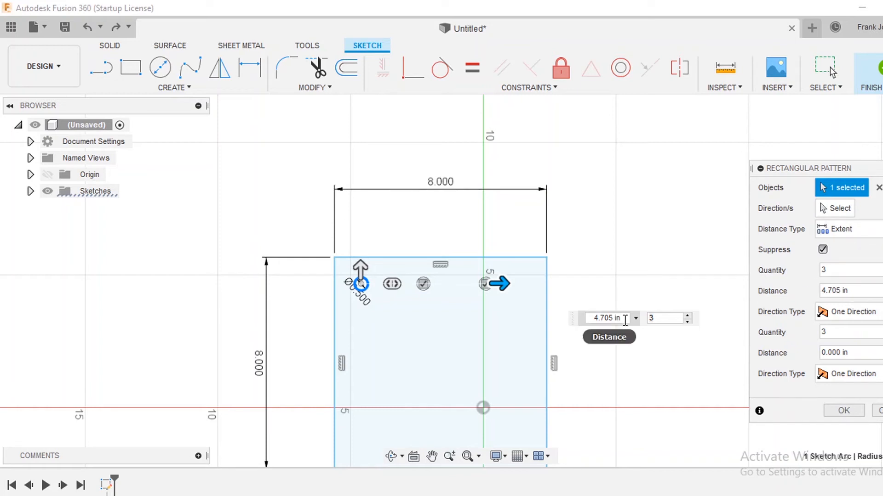
pyautogui.click(607, 318)
pyautogui.press('Tab')
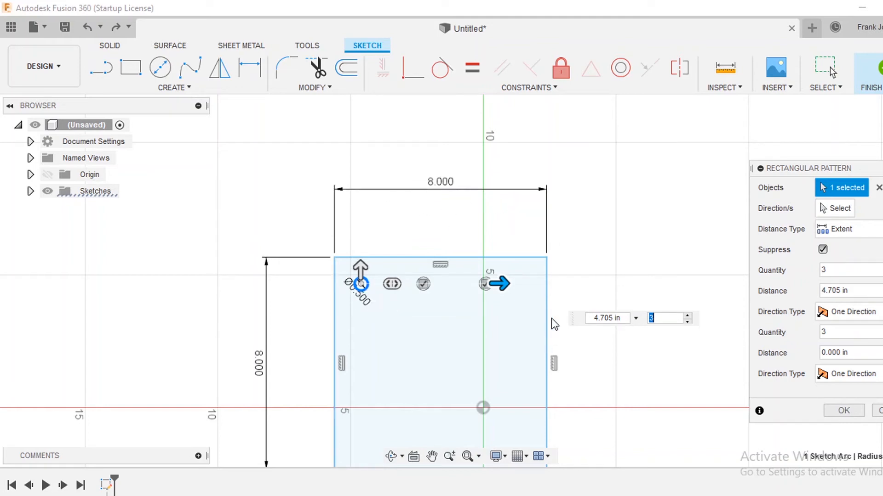
pyautogui.click(611, 319)
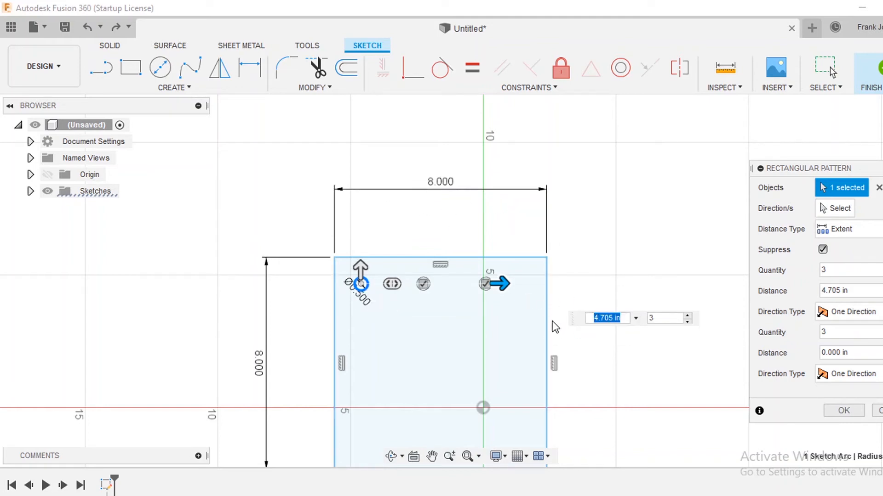
pyautogui.write('6')
pyautogui.press('Return')
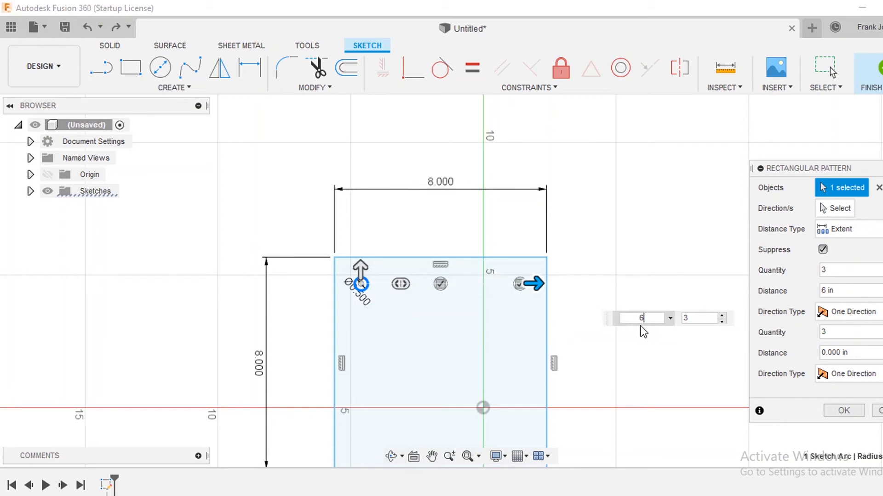
pyautogui.click(687, 322)
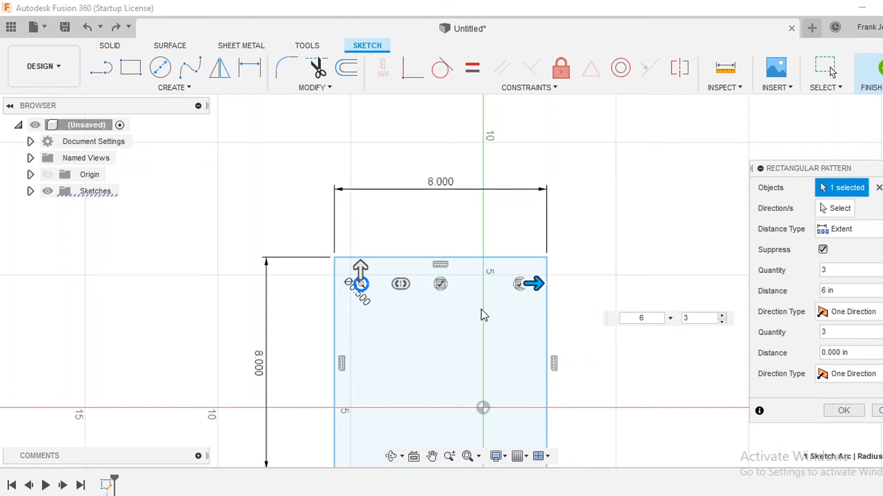
# Extend the pattern down the square with a distance of -6 in and a quantity of 2, and complete it
pyautogui.scroll(-5, 481, 310)
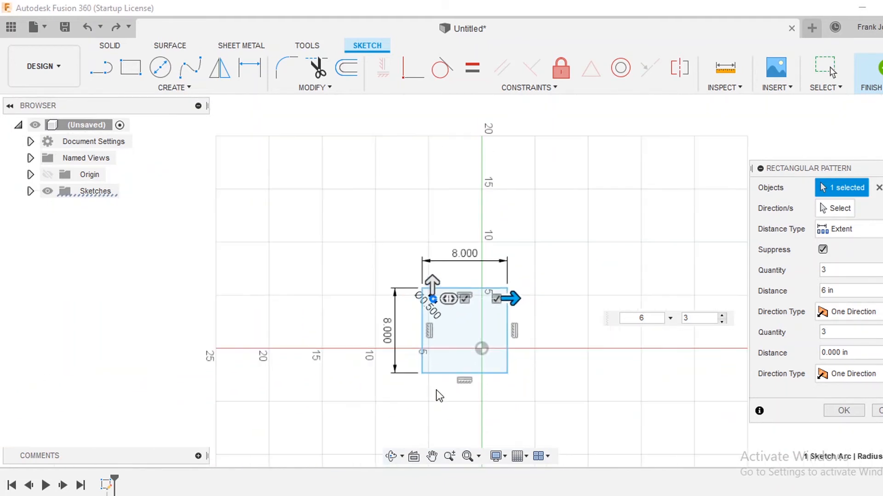
pyautogui.scroll(2, 453, 372)
pyautogui.scroll(1, 455, 372)
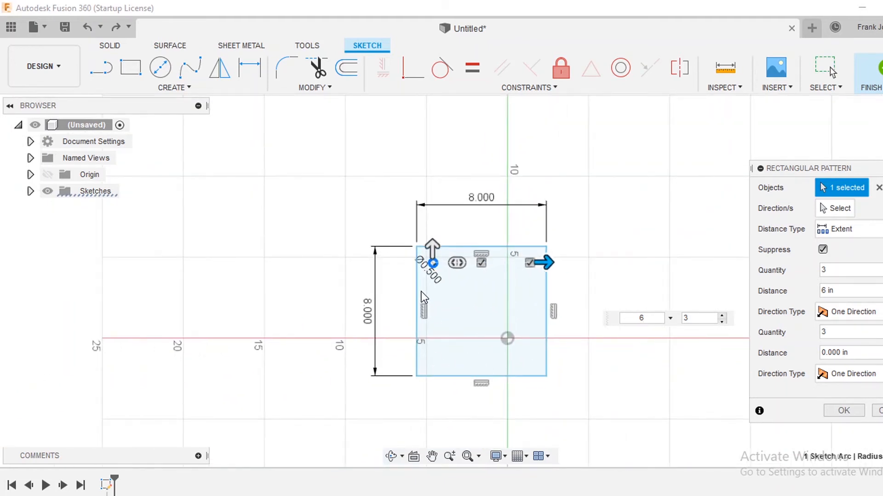
pyautogui.moveTo(431, 245); pyautogui.dragTo(432, 328)
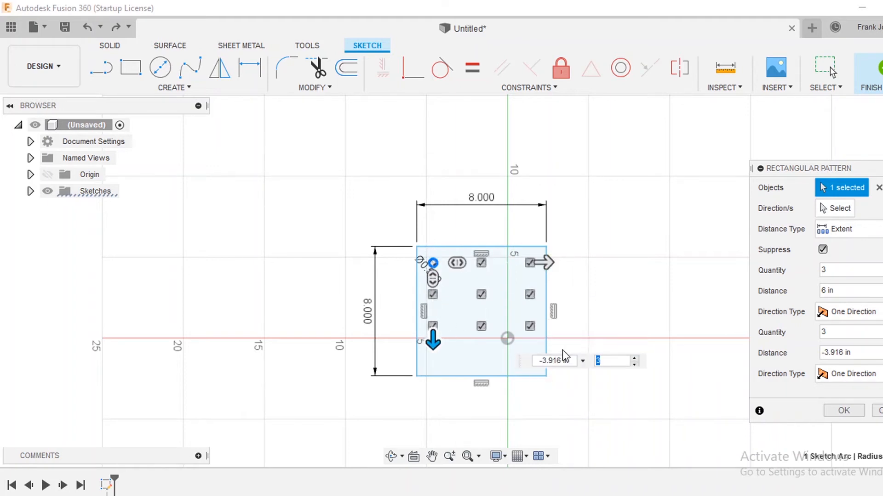
pyautogui.click(572, 363)
pyautogui.write('-6')
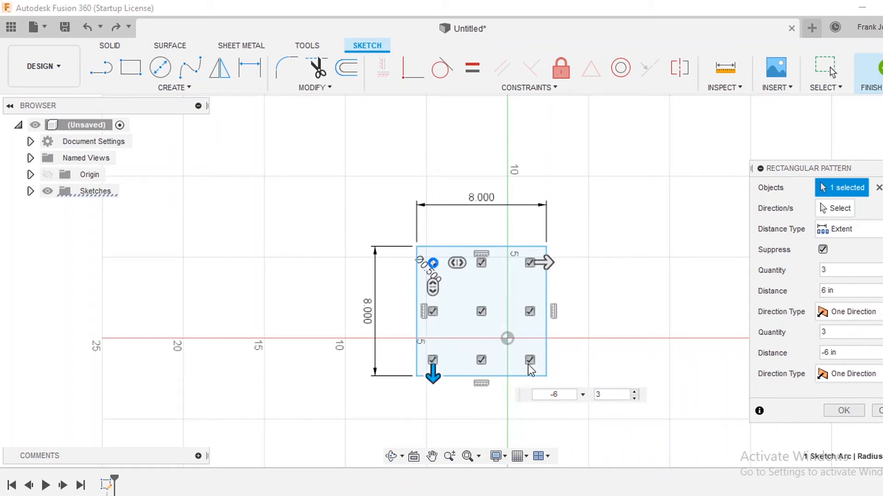
pyautogui.moveTo(608, 395); pyautogui.dragTo(581, 400)
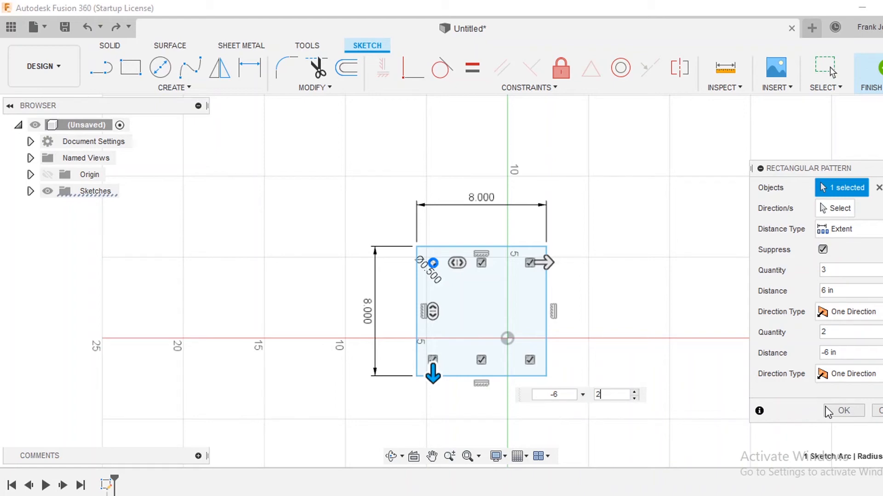
pyautogui.click(844, 410)
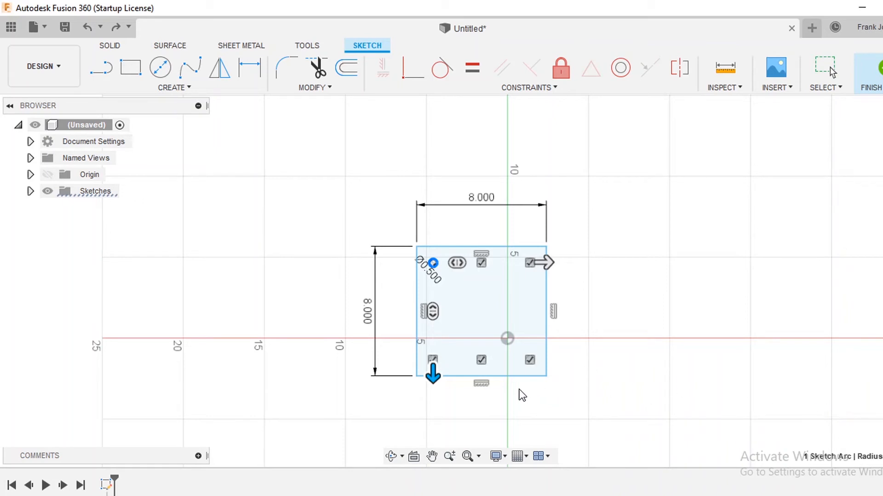
pyautogui.scroll(3, 479, 316)
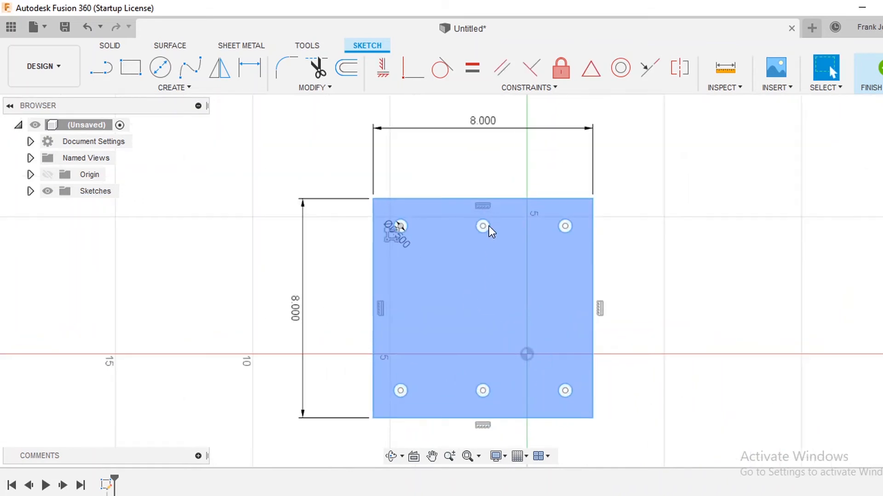
pyautogui.click(482, 281)
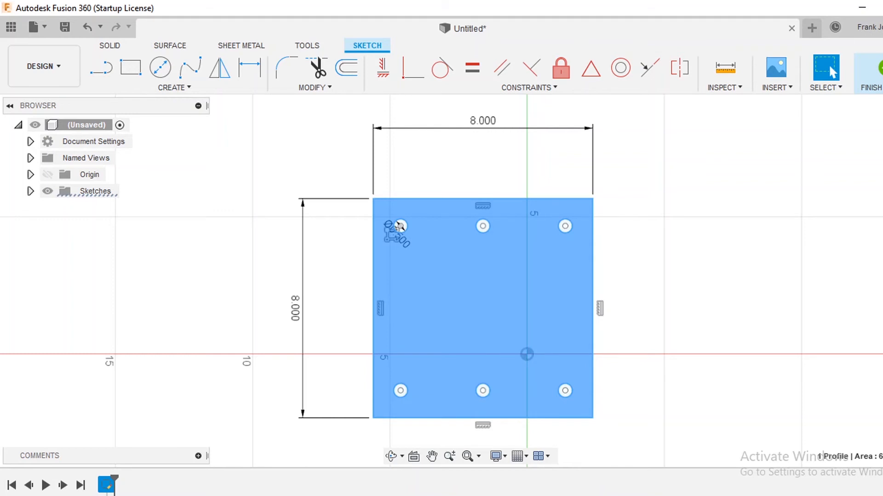
pyautogui.click(457, 494)
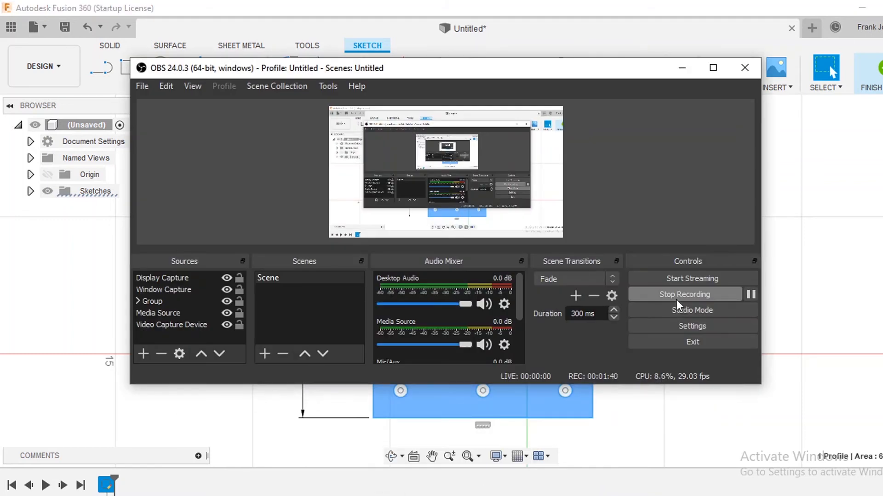